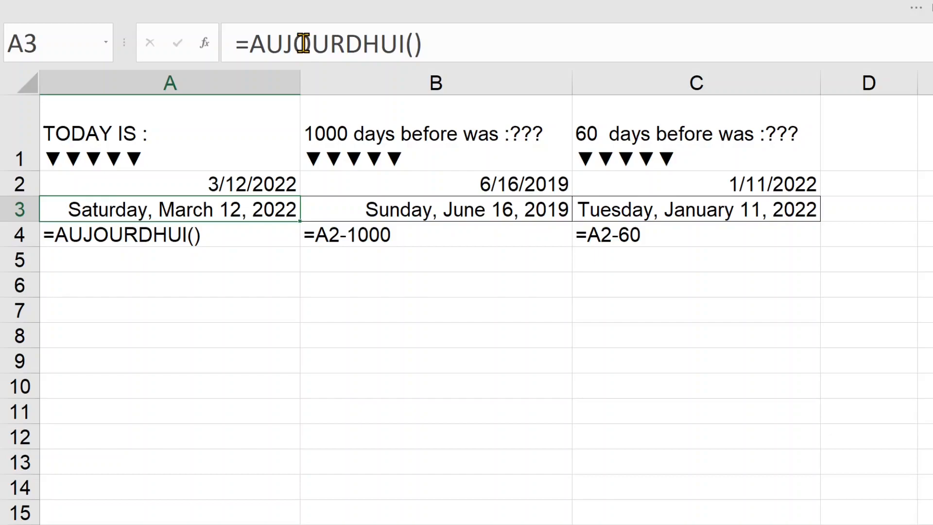
Examine today's date in A2 and A3 and the formula that produces it.
left_click(112, 117)
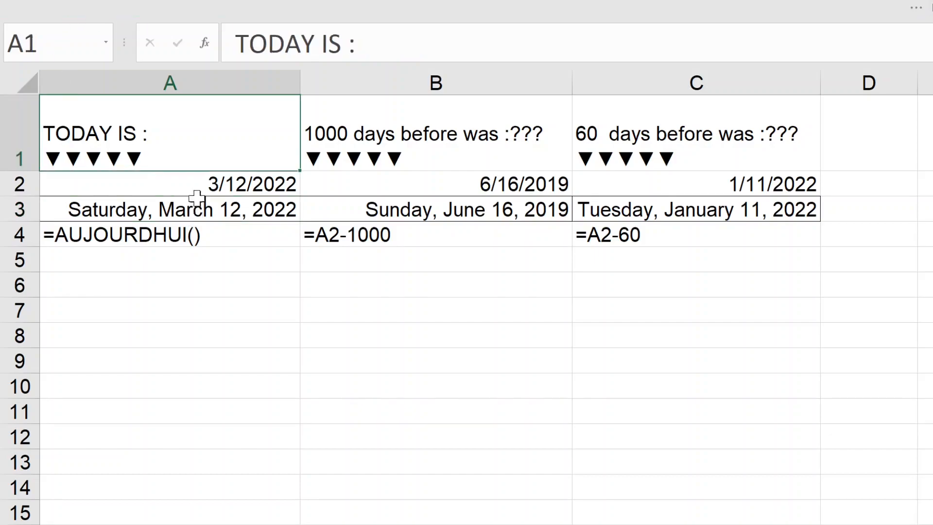
left_click(180, 225)
left_click(183, 185)
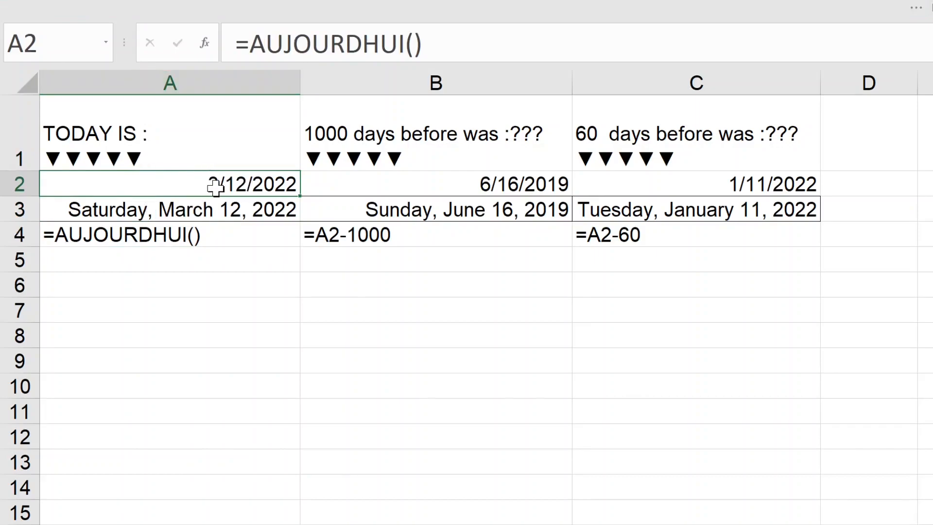
left_click(215, 210)
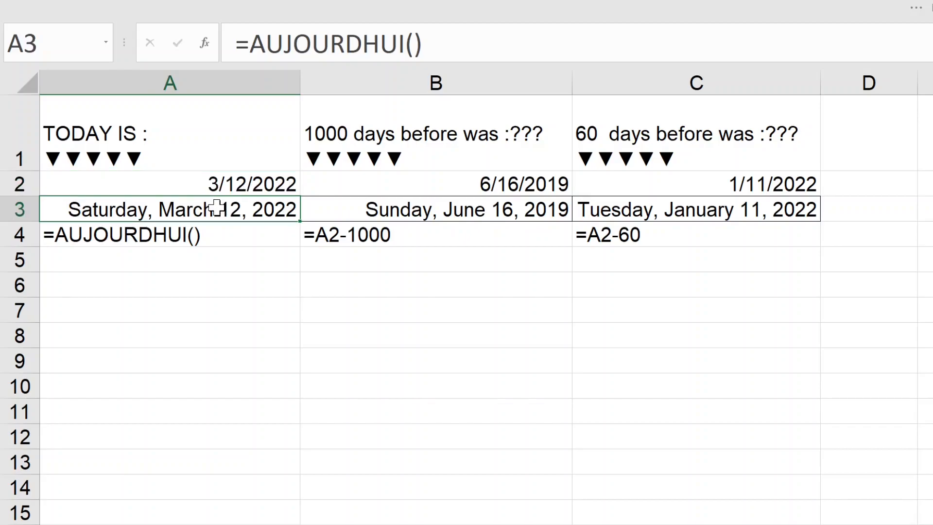
left_click(216, 190)
left_click(216, 208)
Preview the 2012-03-14 and *Wednesday, March 14, 2012 date formats for cell A3 without applying a change.
right_click(211, 213)
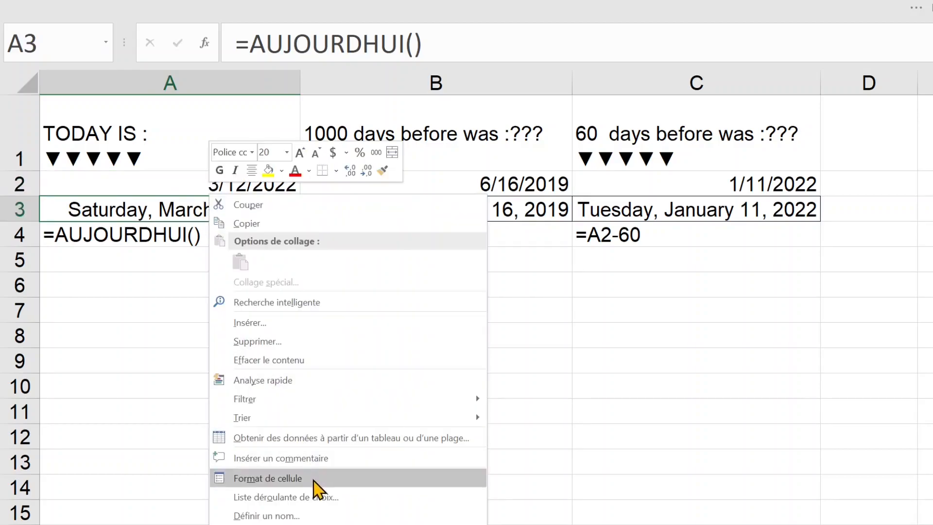
left_click(318, 481)
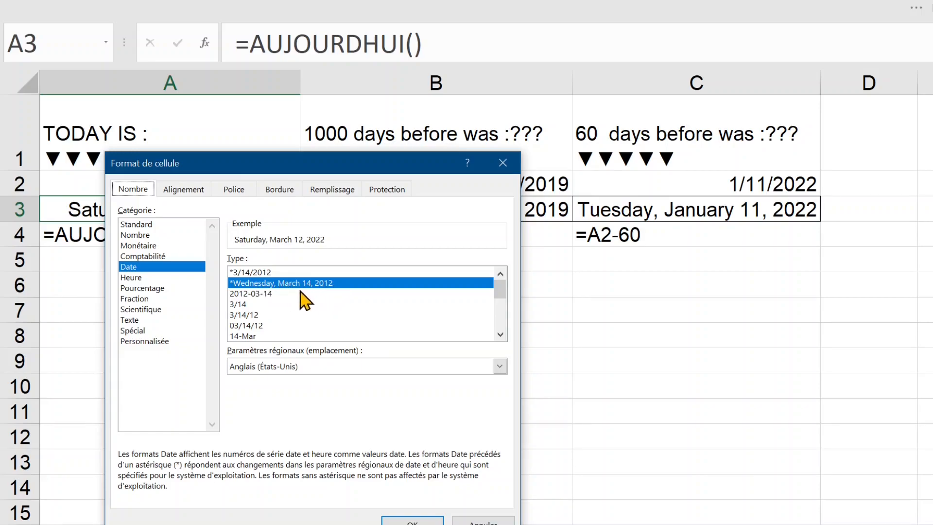
left_click(267, 296)
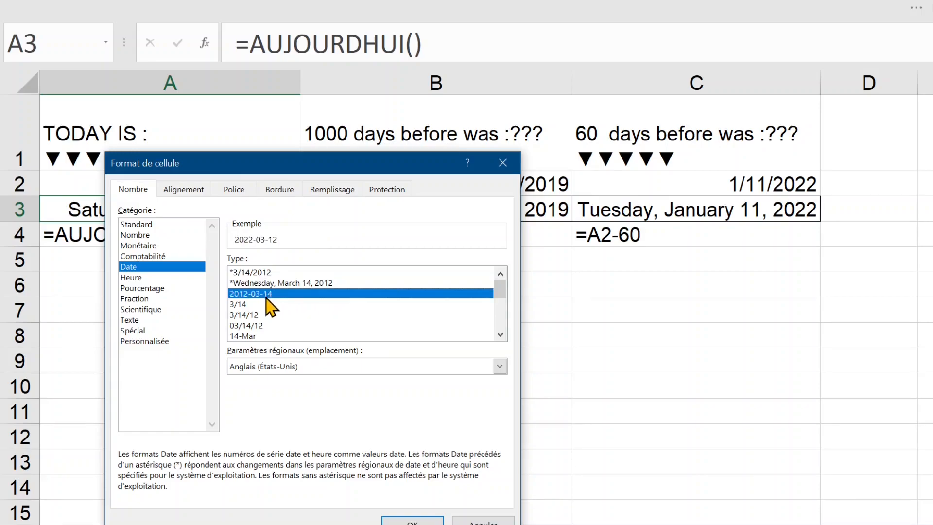
left_click(270, 283)
left_click(267, 294)
left_click(505, 520)
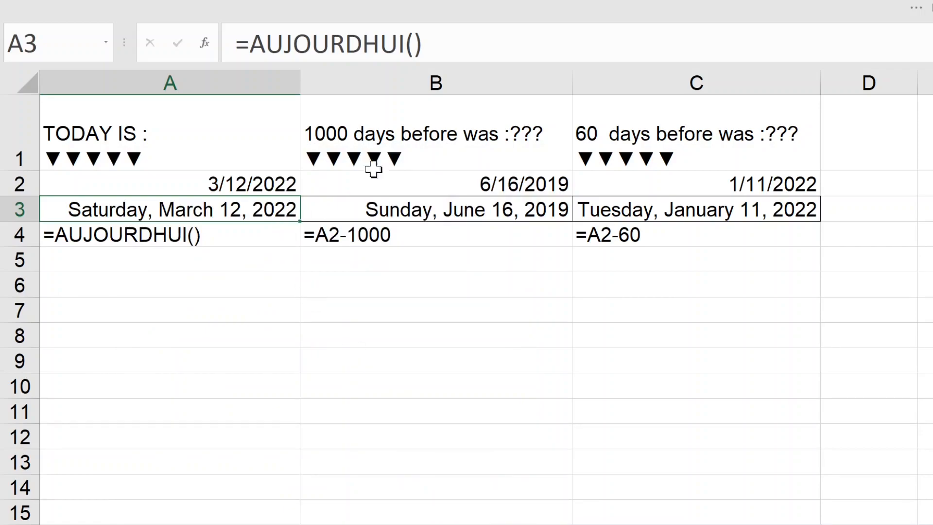
Examine the "1000 days before" column, checking the subtraction formulas in B2 and B3 and the formula text in B4.
left_click(386, 150)
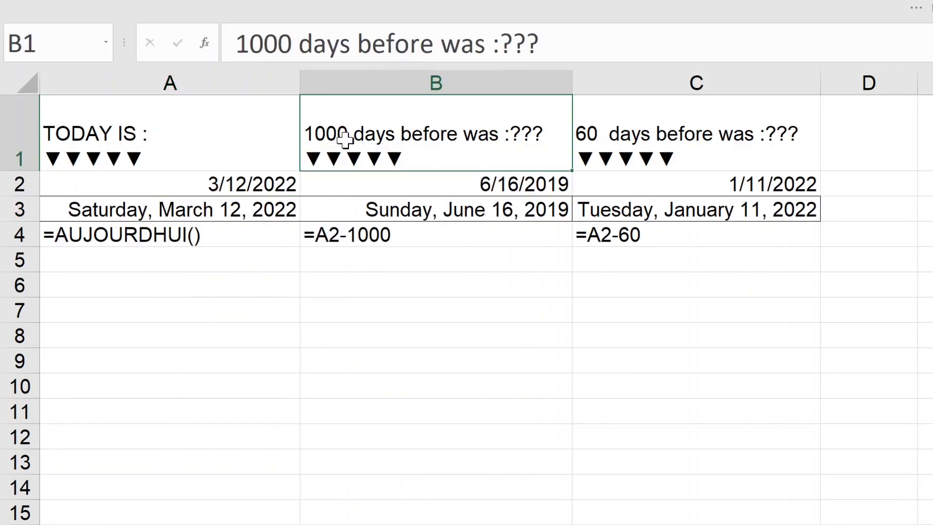
left_click(380, 184)
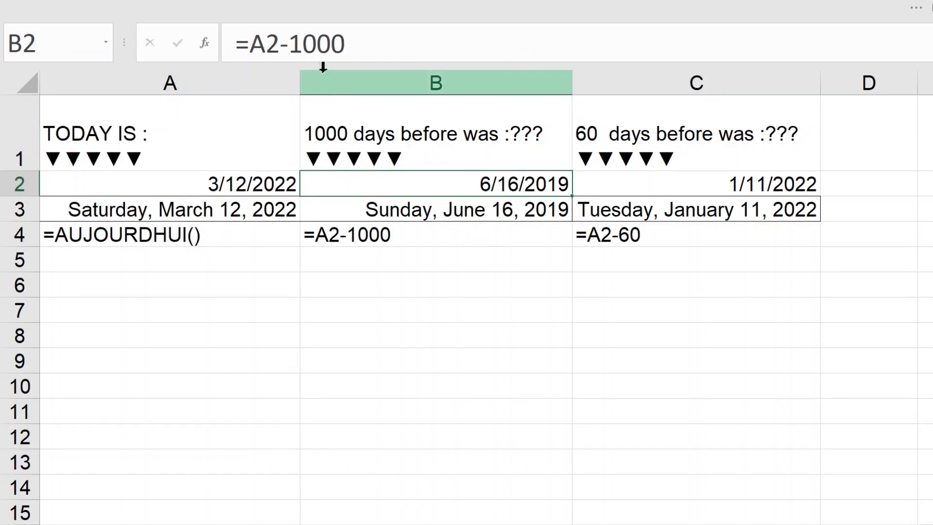
left_click_drag(248, 42, 376, 35)
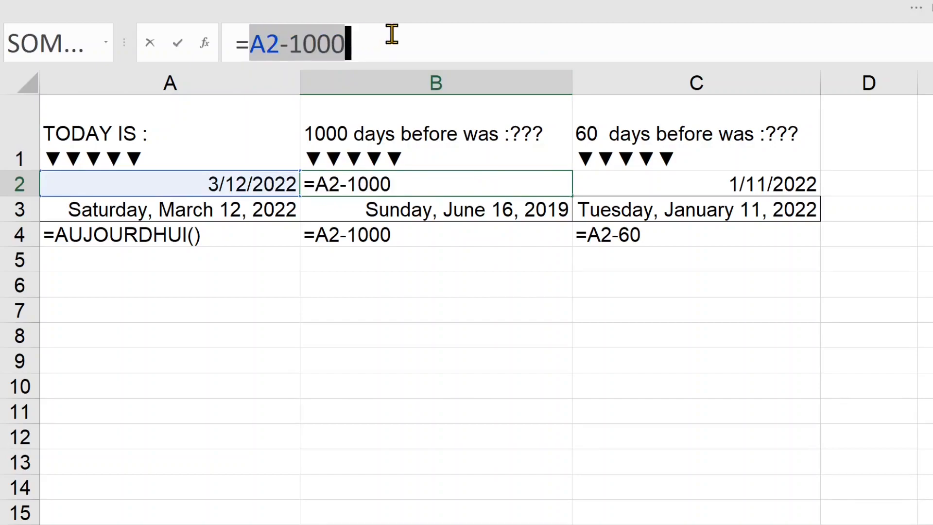
left_click(356, 280)
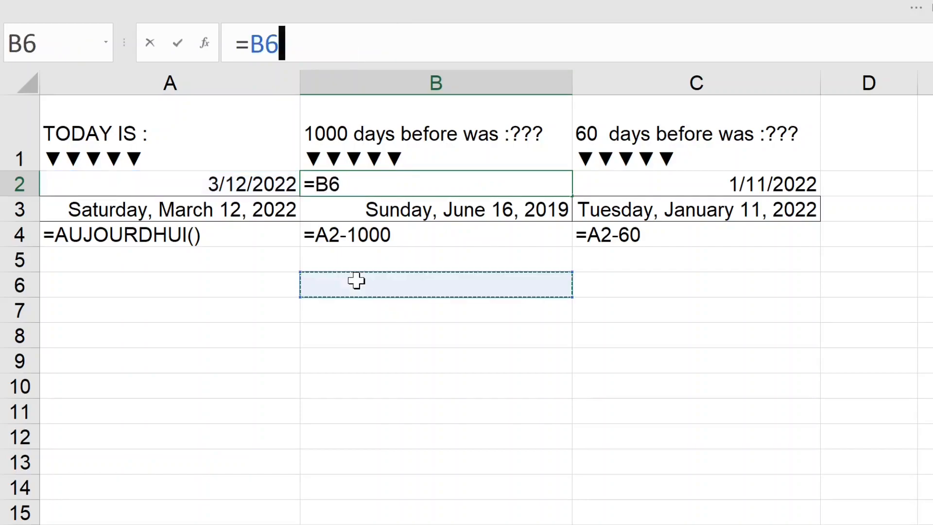
key("Escape")
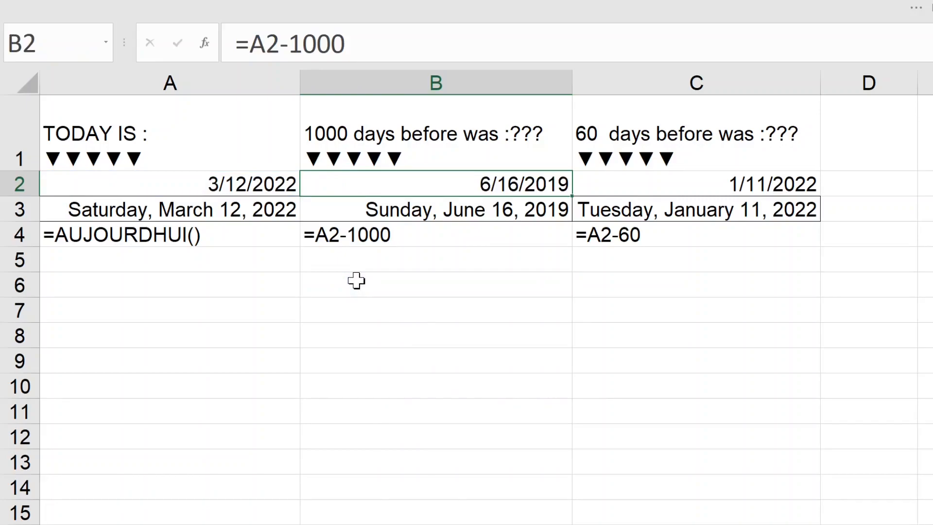
left_click(465, 209)
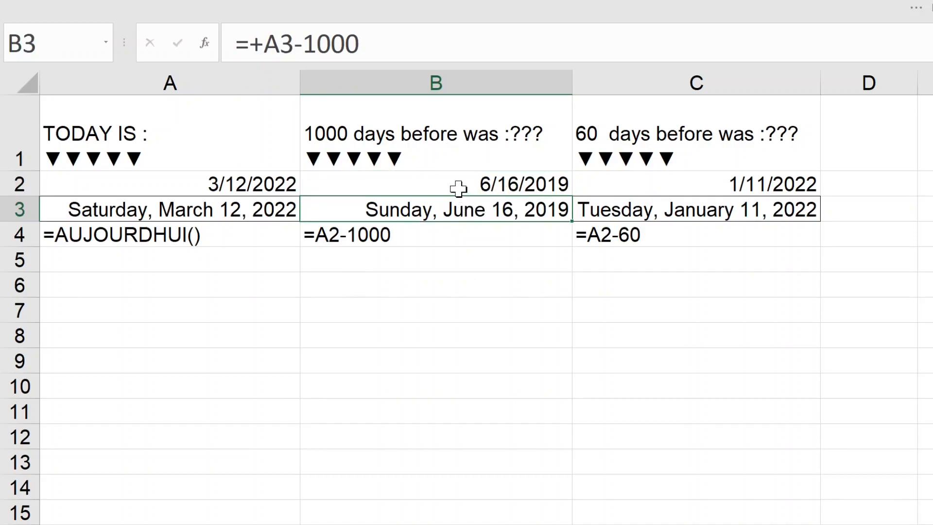
left_click(407, 237)
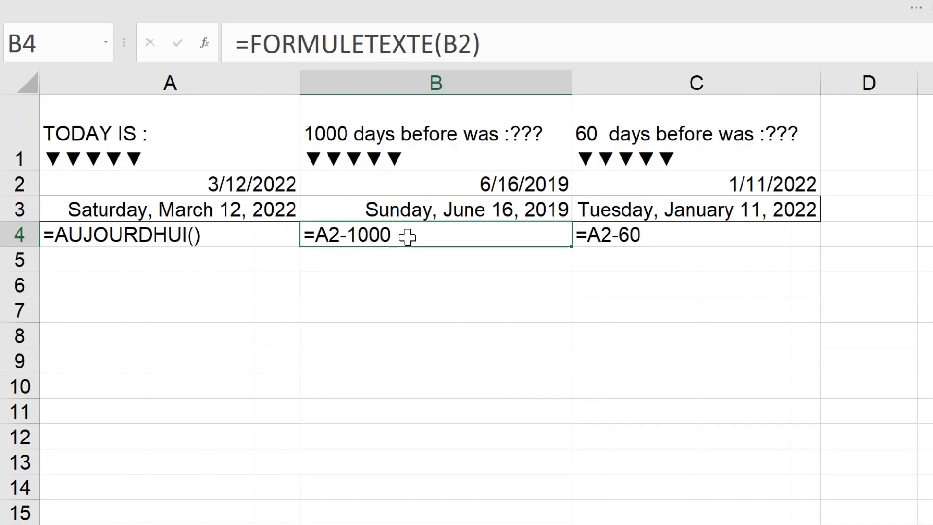
left_click(469, 183)
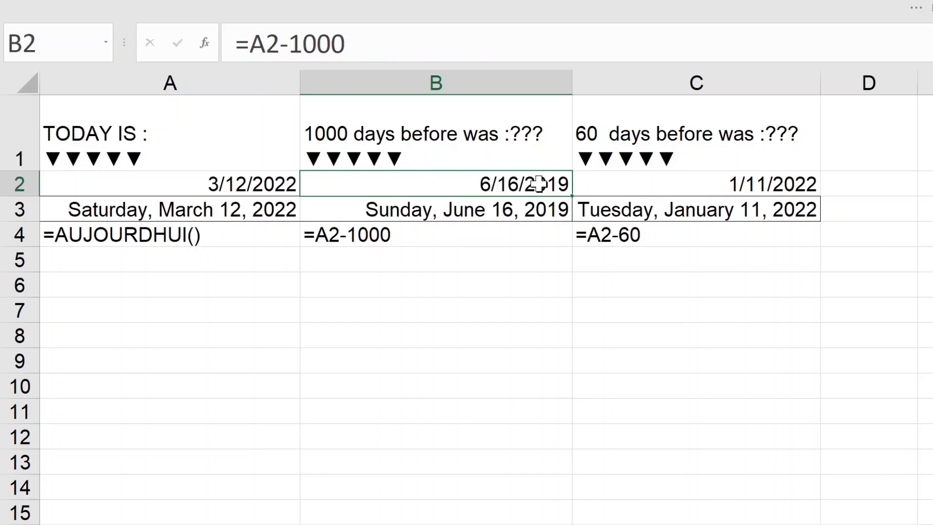
Examine the "60 days before" column, checking the heading in C1 and the subtraction formula in C2.
left_click(651, 159)
double_click(599, 132)
left_click_drag(597, 134, 577, 133)
key("Return")
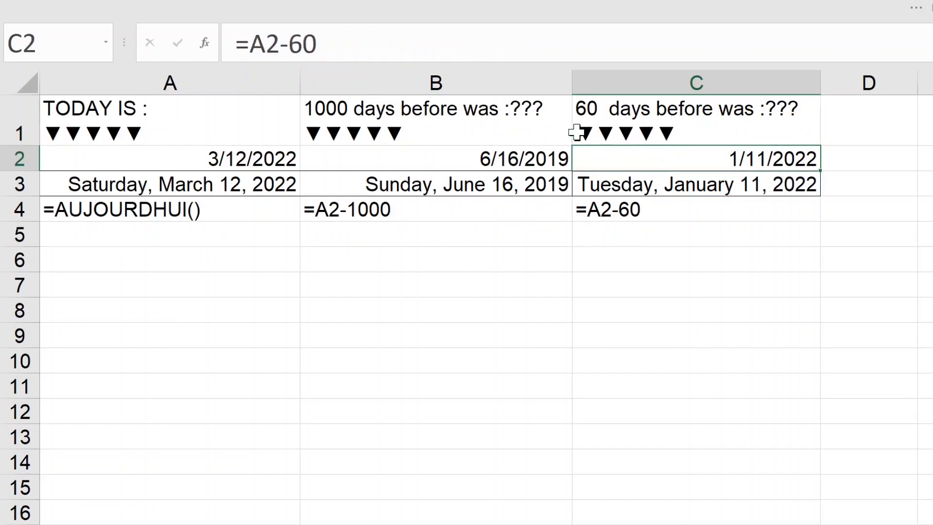
double_click(709, 155)
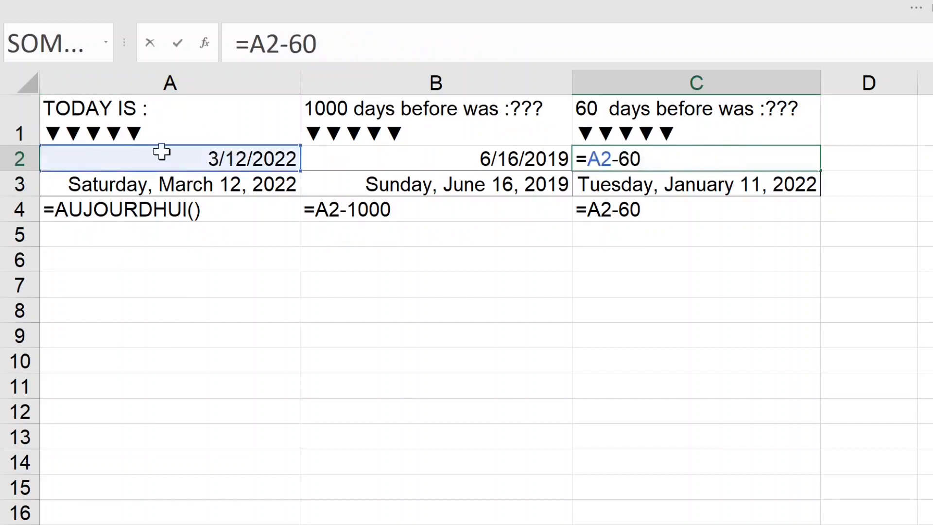
left_click_drag(588, 155, 651, 157)
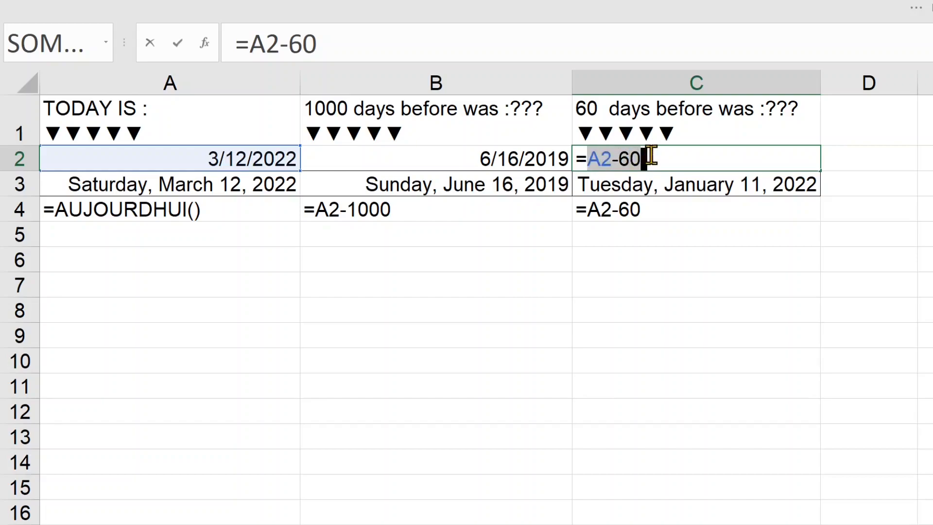
key("Return")
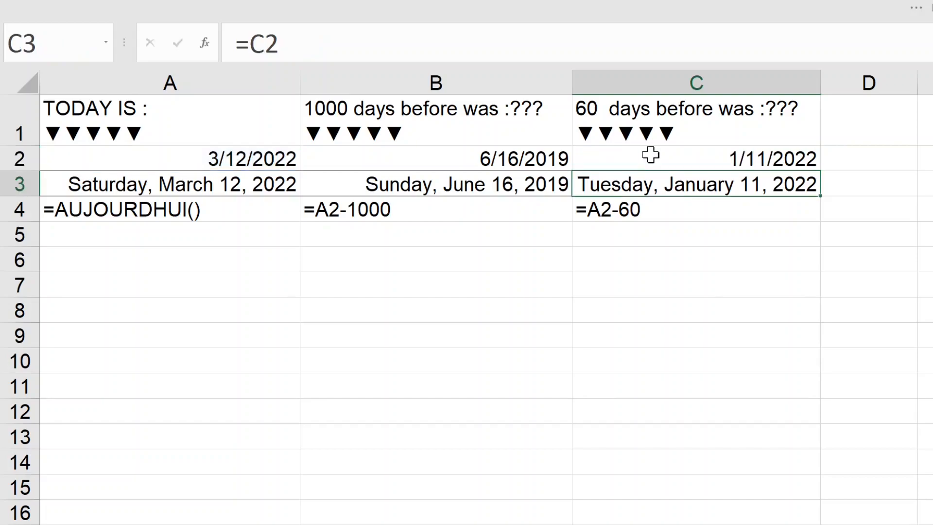
left_click(670, 220)
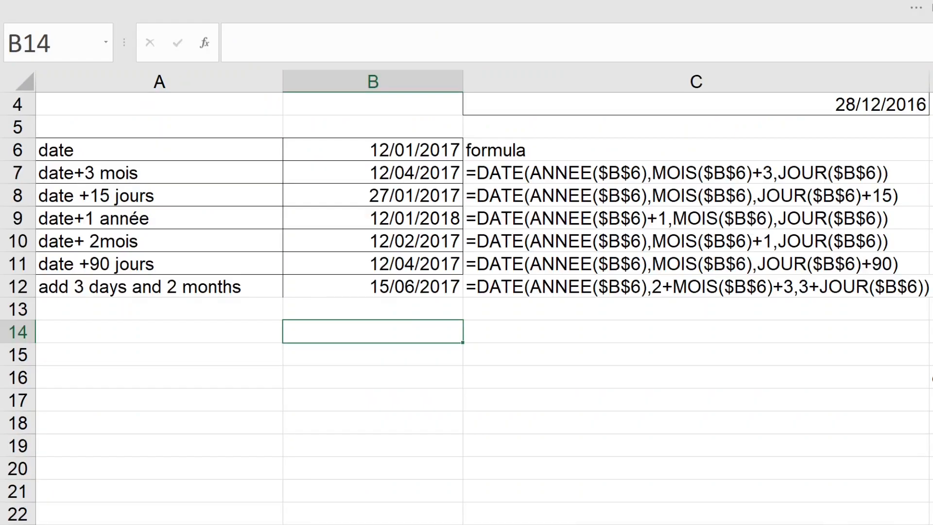
Highlight the base date in cell B6 with a yellow fill.
left_click(367, 151)
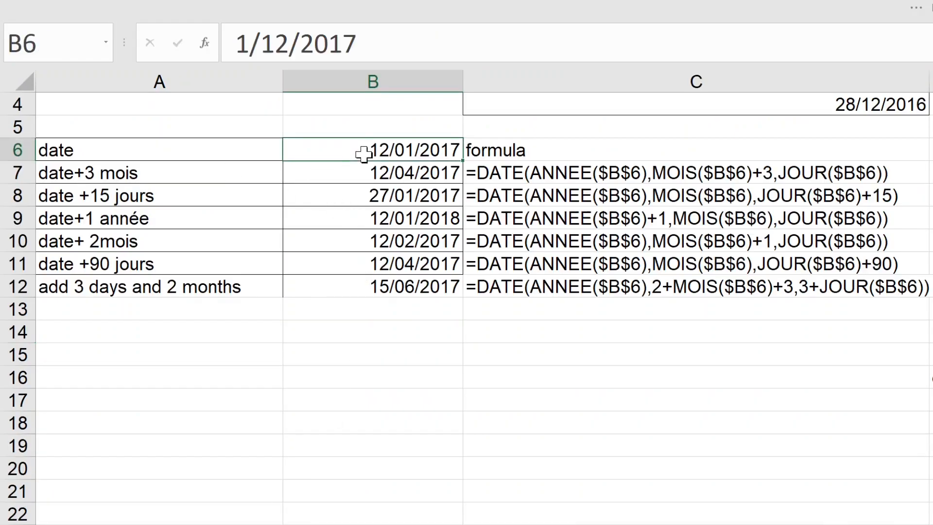
right_click(351, 159)
key("Escape")
left_click(409, 128)
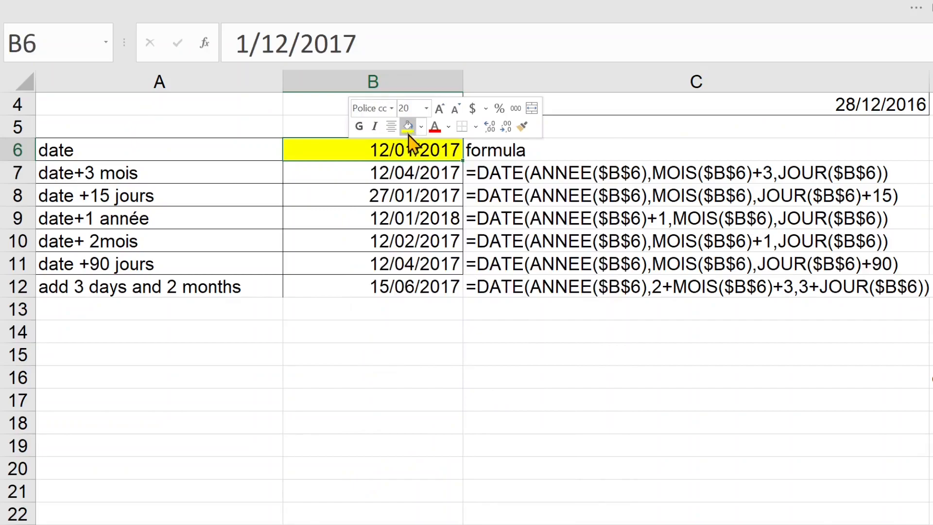
Examine the year, month and day arguments of the DATE formula in C4 that subtracts 15 days from B6.
left_click(371, 194)
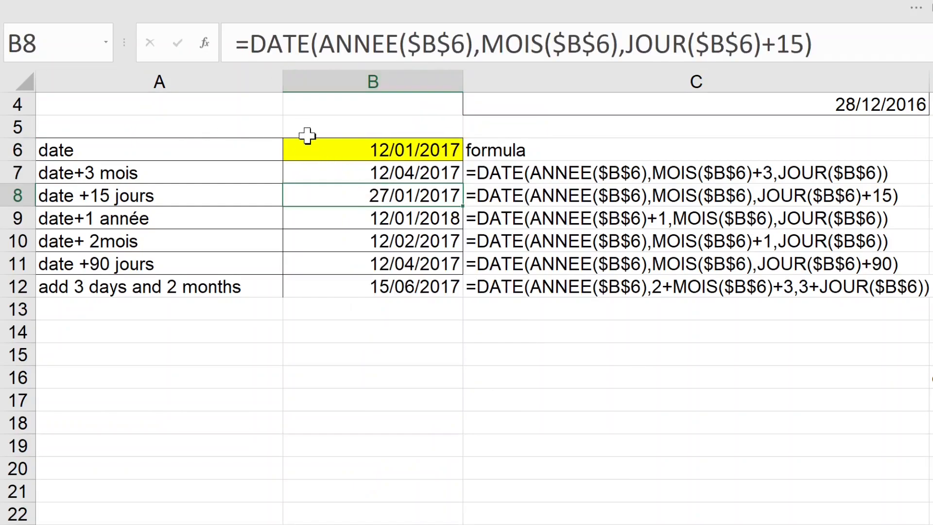
left_click(576, 101)
left_click(396, 106)
left_click(585, 102)
left_click_drag(254, 42, 439, 42)
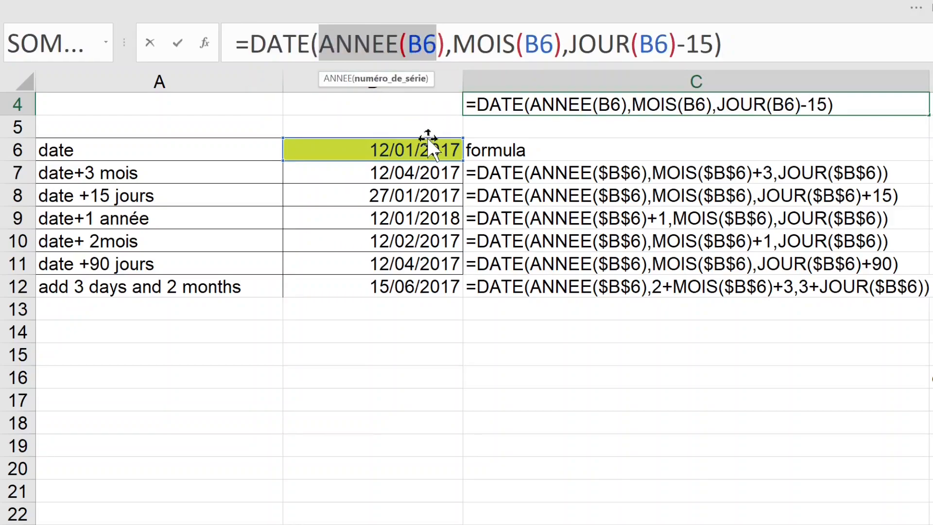
left_click_drag(452, 43, 561, 43)
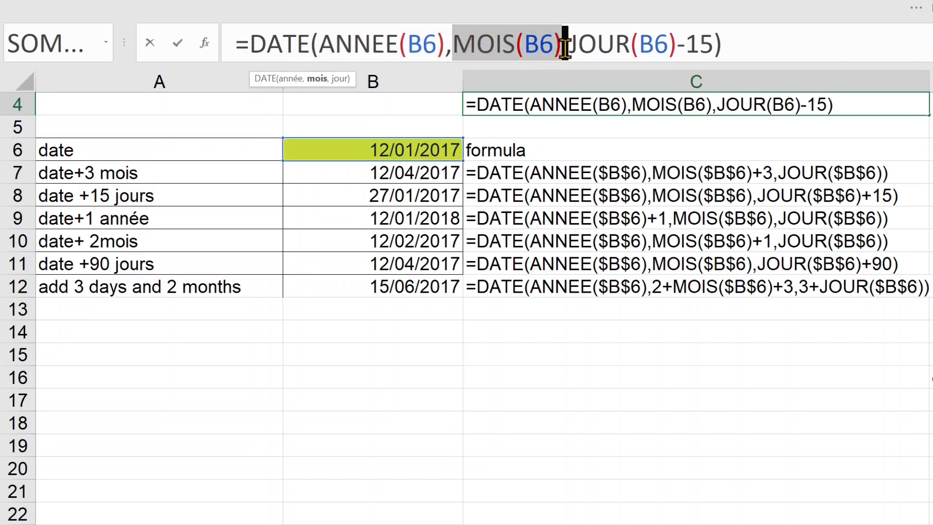
left_click(569, 41)
left_click_drag(571, 42, 720, 37)
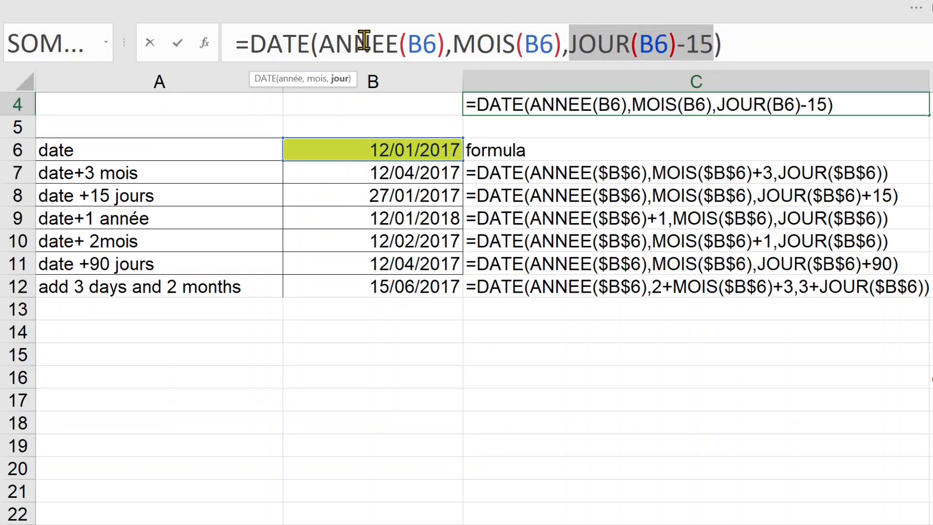
key("Return")
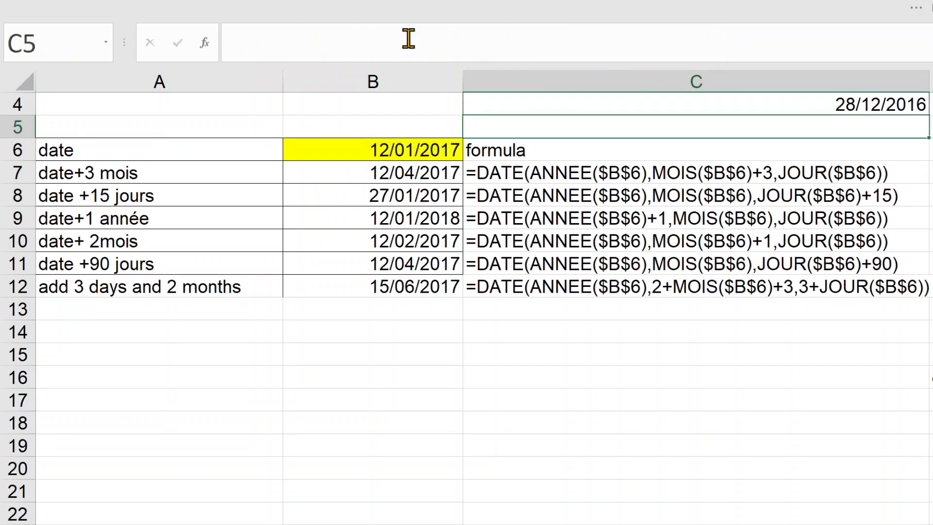
left_click(815, 97)
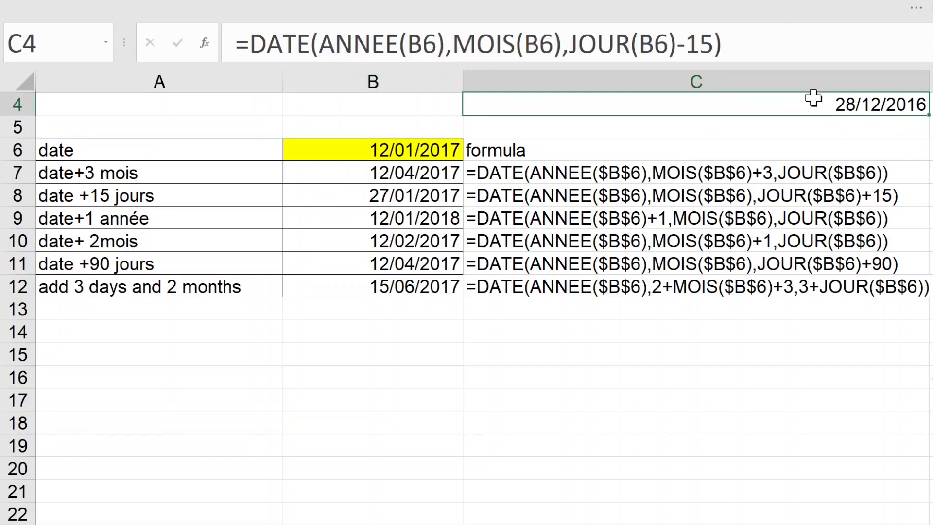
Examine the DATE formula in B7, focusing on how 3 months are added to the month argument.
left_click(114, 176)
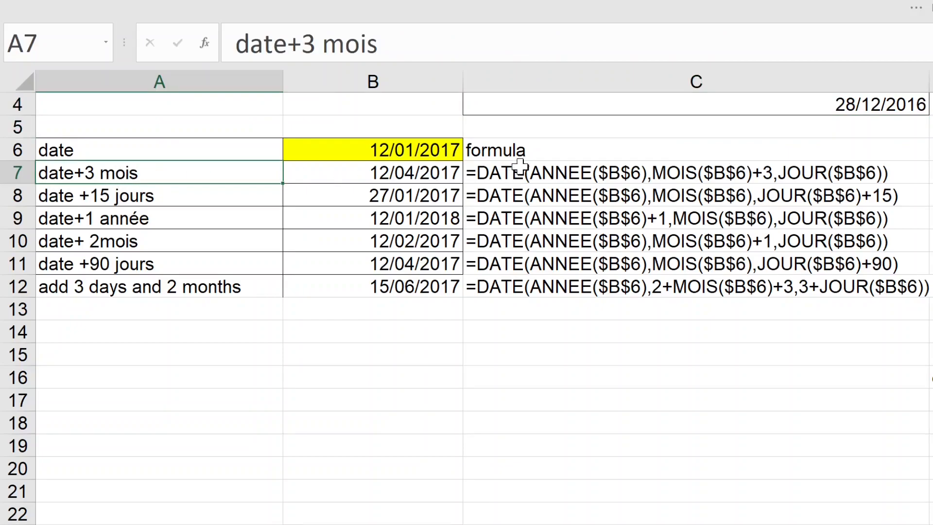
left_click(403, 172)
double_click(403, 173)
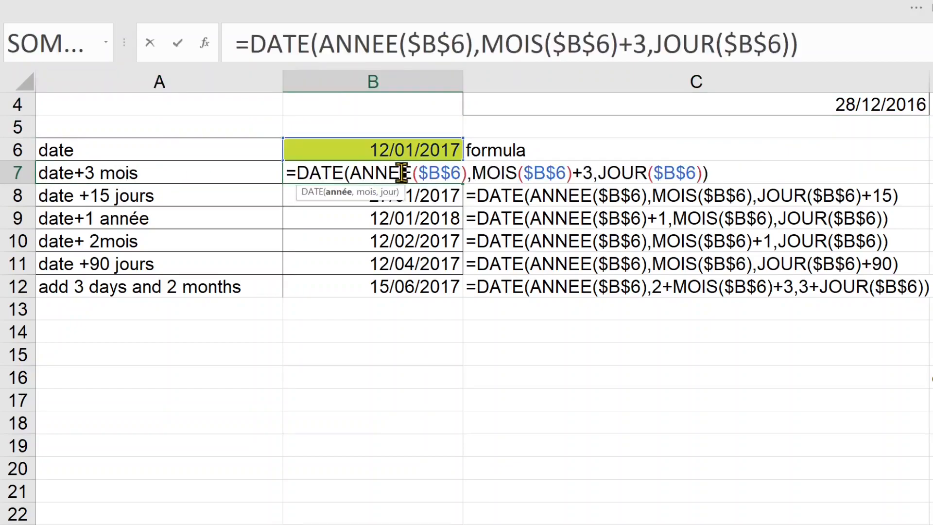
left_click_drag(309, 41, 250, 41)
left_click(323, 42)
left_click_drag(323, 41, 618, 43)
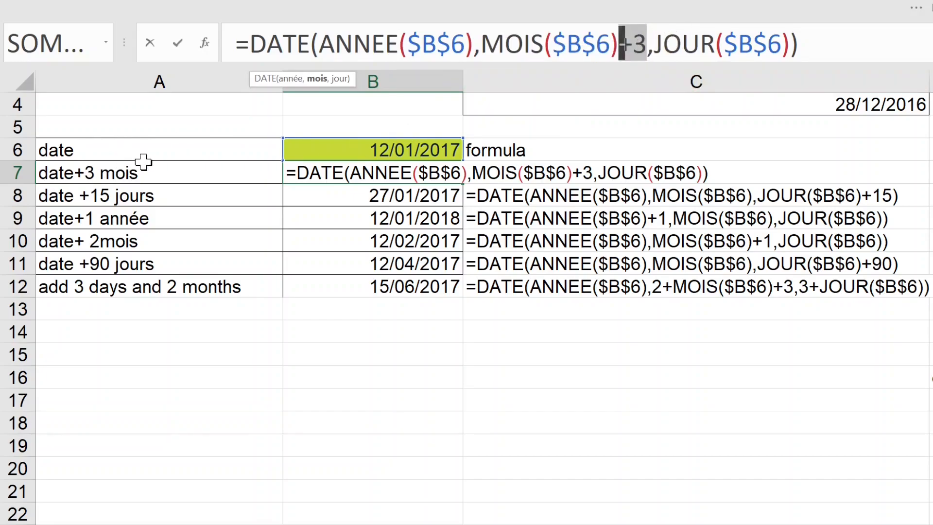
key("ctrl+Return")
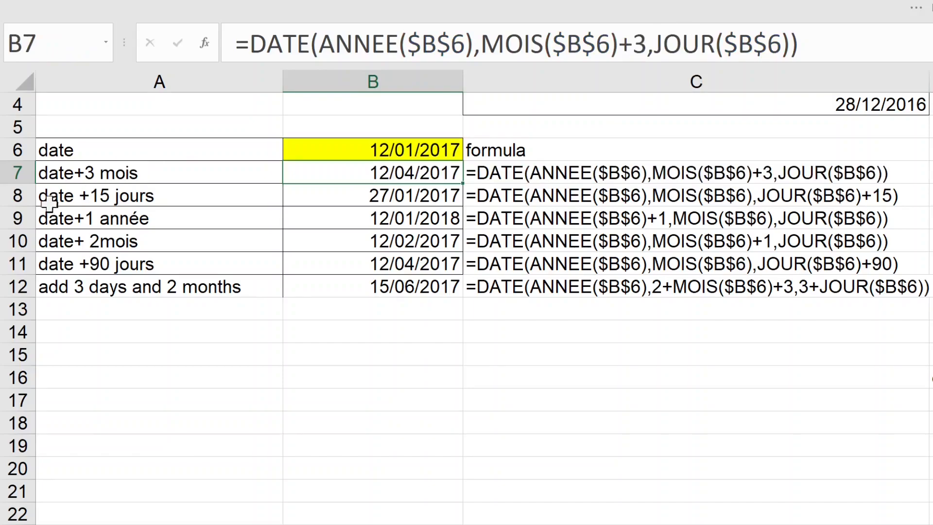
Examine the DATE formula in B8, focusing on how 15 days are added to the day argument.
left_click(100, 200)
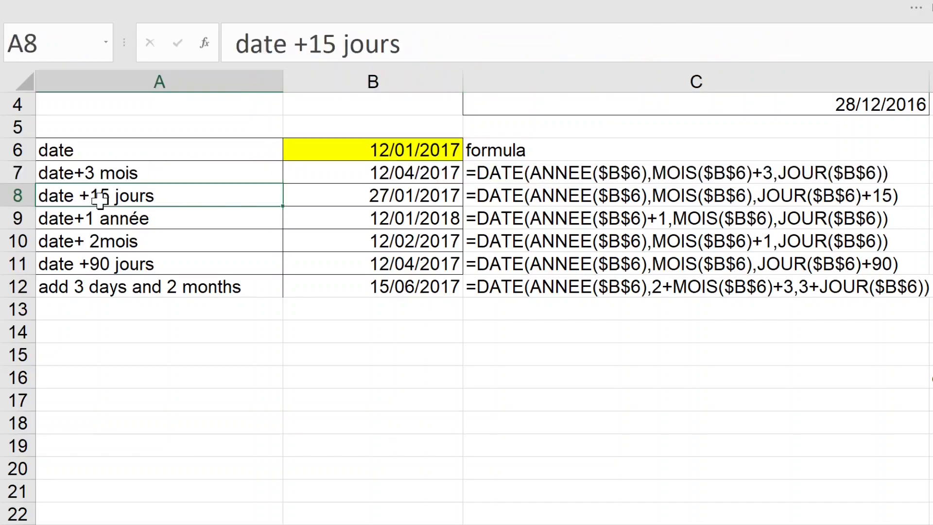
left_click(376, 194)
key("F2")
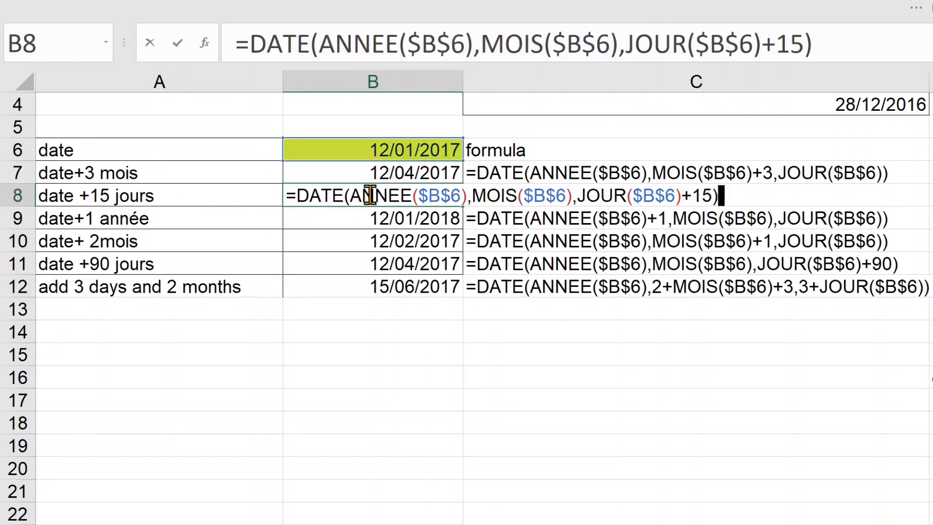
left_click(371, 195)
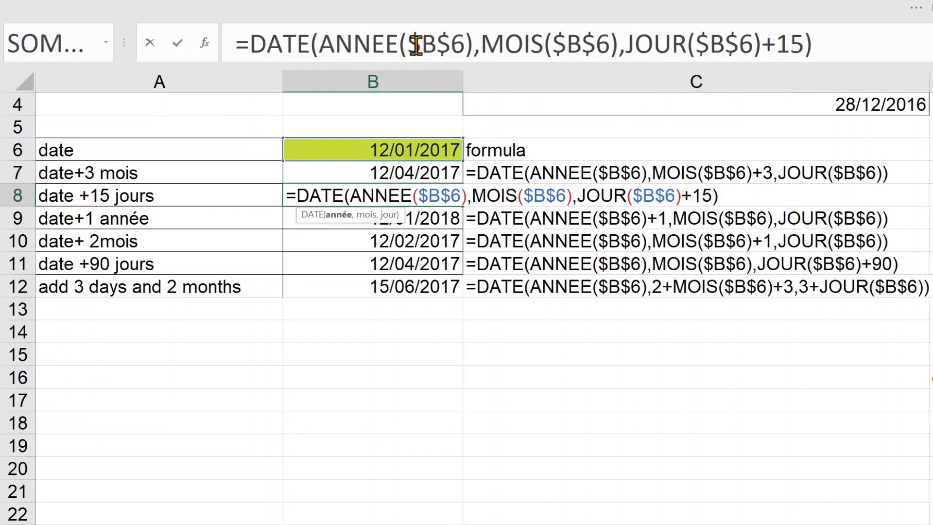
left_click_drag(480, 43, 754, 43)
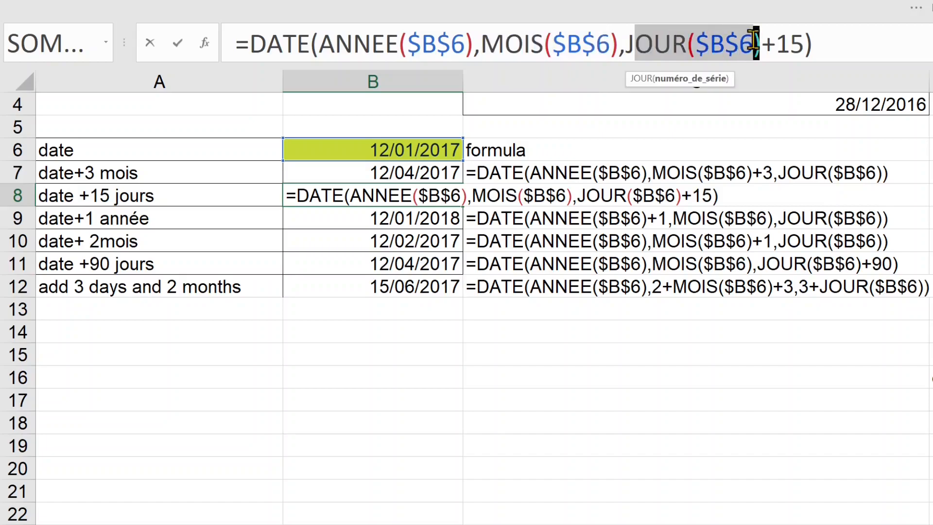
key("Escape")
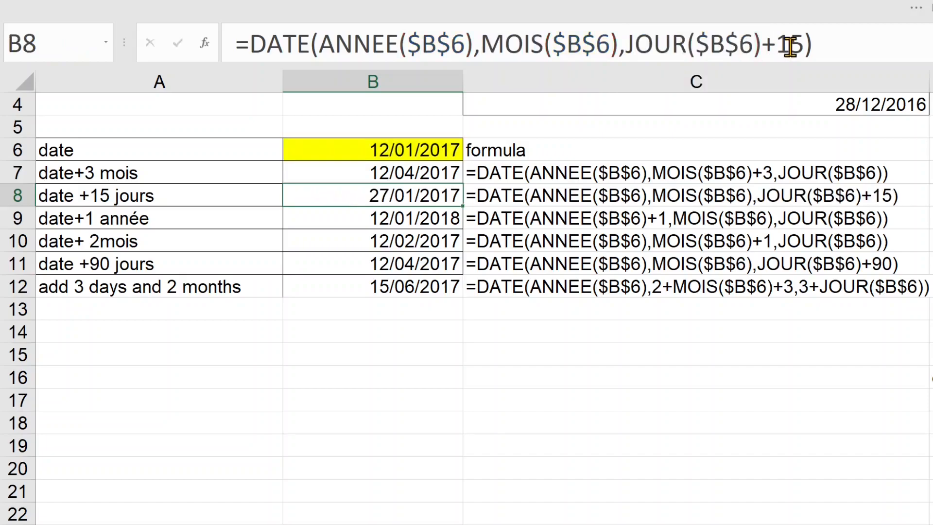
Examine the "date +90 jours" row, focusing on the day argument of the DATE formula in B11.
left_click(149, 261)
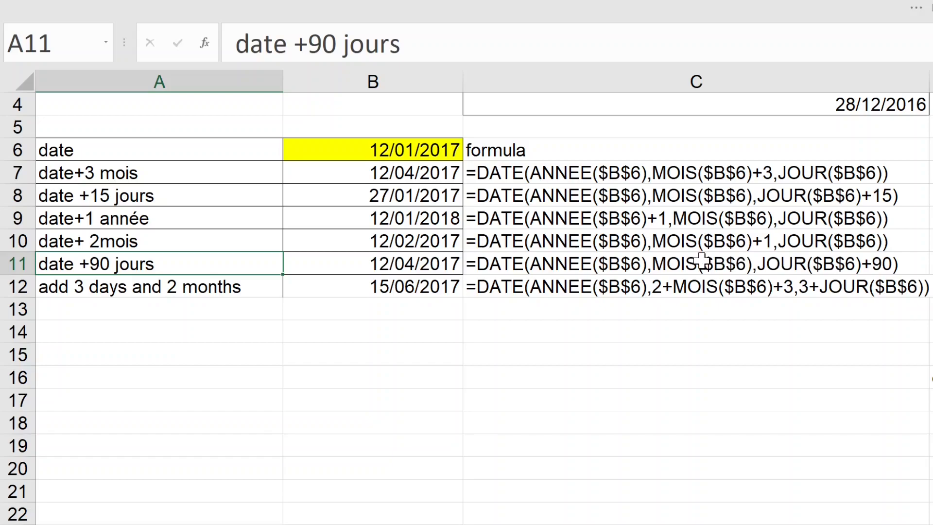
left_click(701, 262)
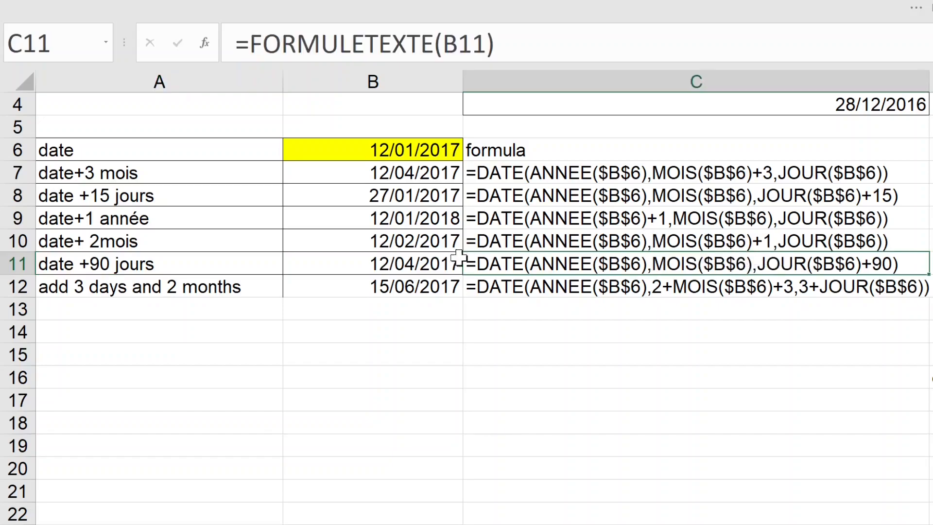
left_click(384, 260)
double_click(396, 263)
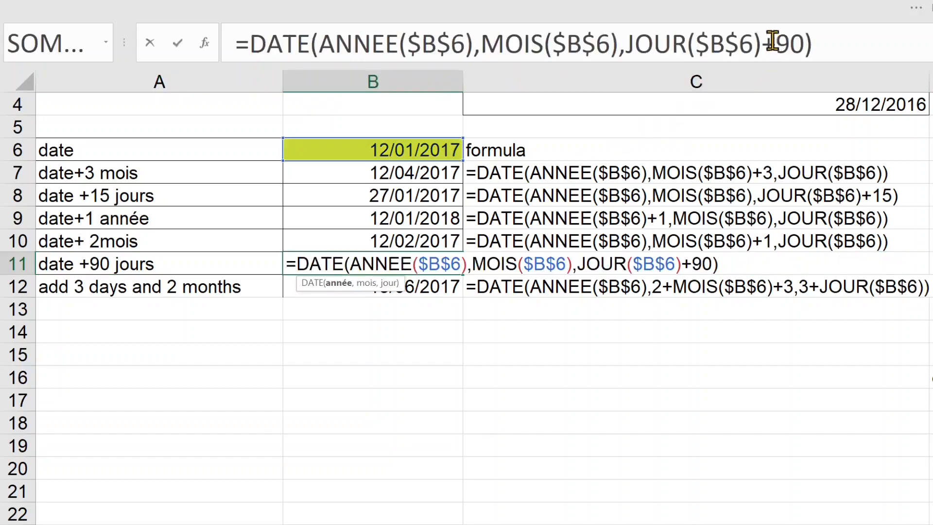
left_click_drag(623, 43, 802, 43)
key("Return")
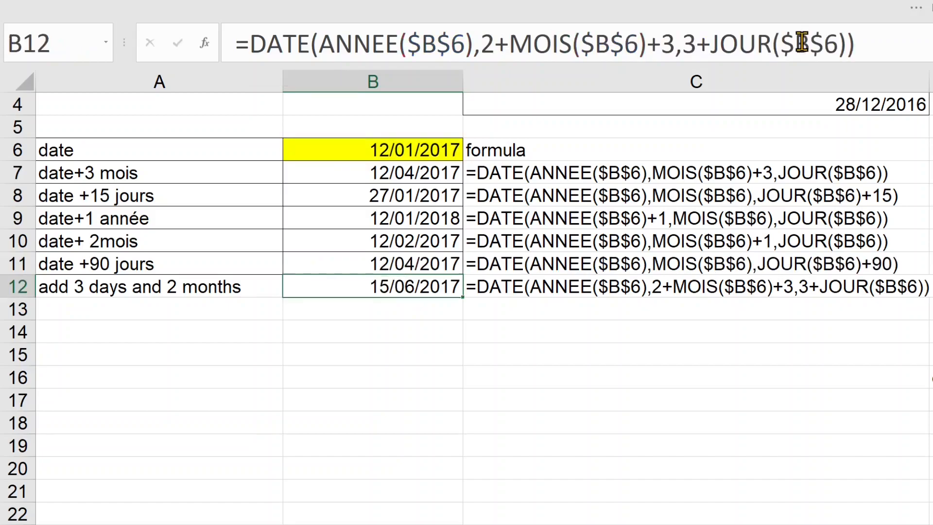
In B12's DATE formula, add +2 directly after MOIS($B$6) and remove the 2+ in front of it.
left_click(157, 288)
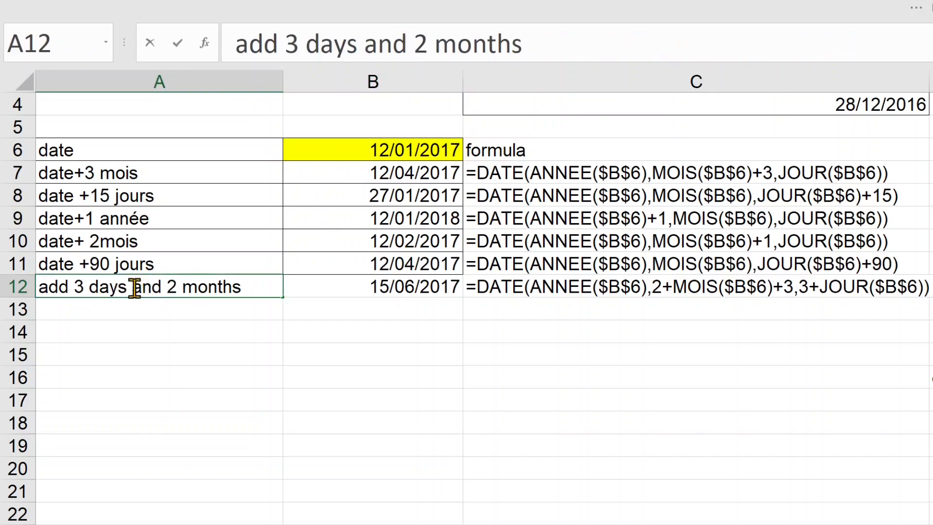
left_click(386, 286)
double_click(376, 283)
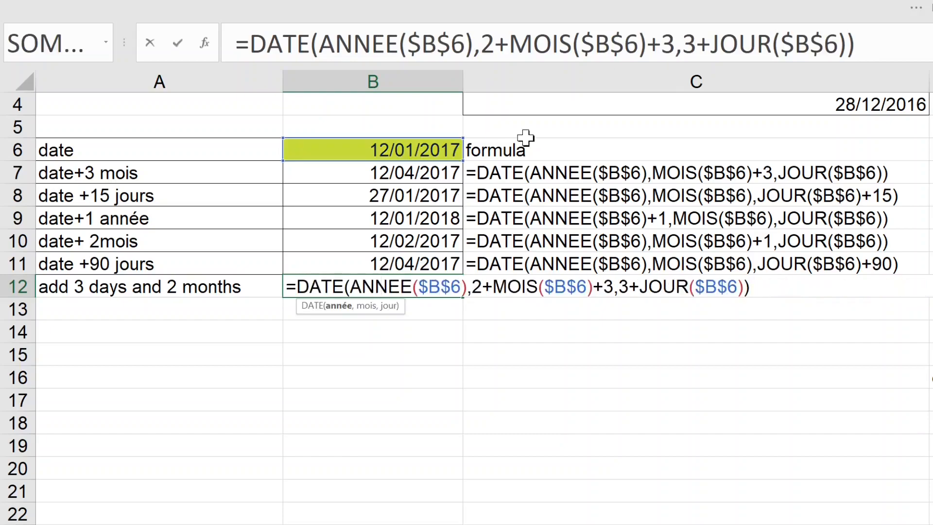
left_click_drag(481, 43, 640, 43)
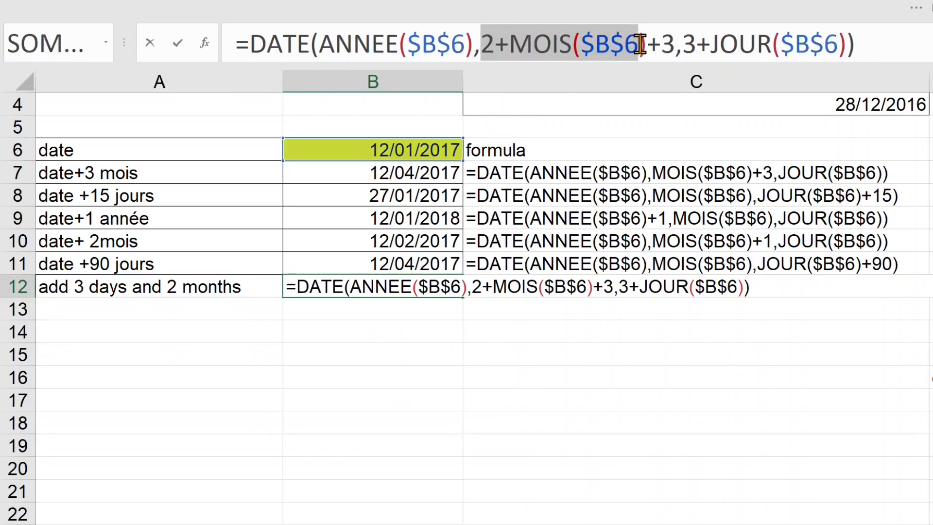
left_click(646, 44)
type("+2")
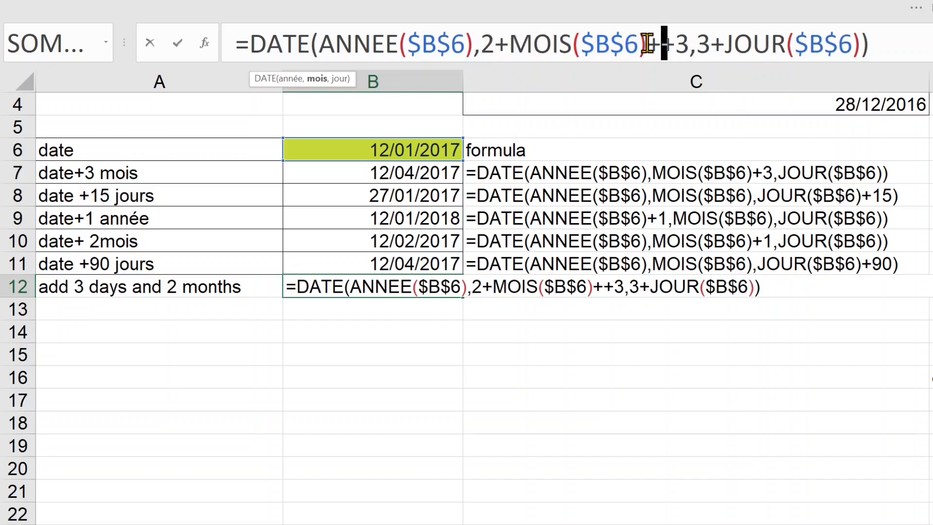
left_click(510, 44)
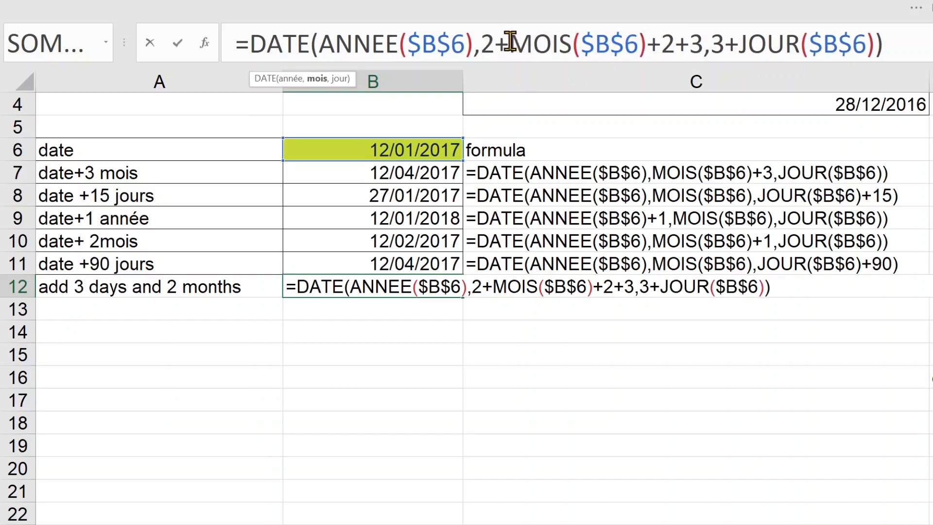
key("BackSpace")
key("BackSpace")
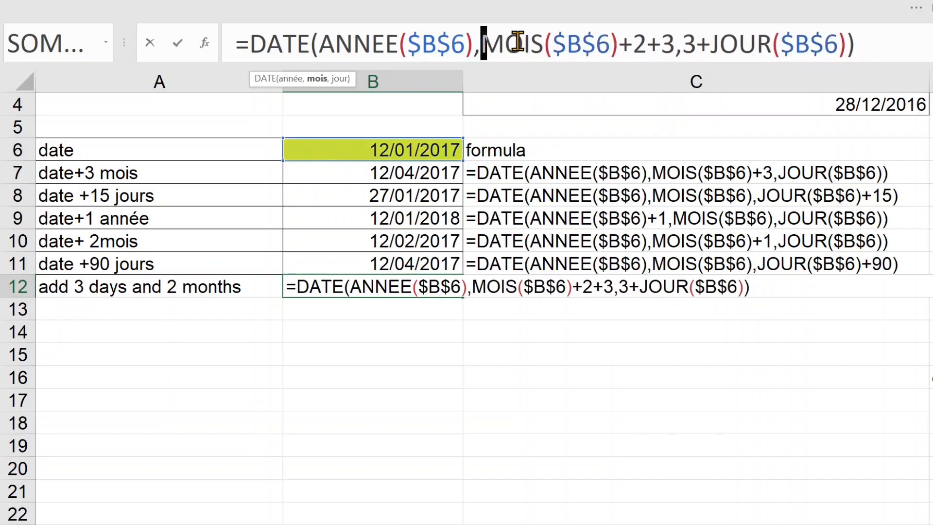
In B12's day argument, add +3 after JOUR($B$6) and remove the 3+ in front of it.
left_click(847, 44)
type("+")
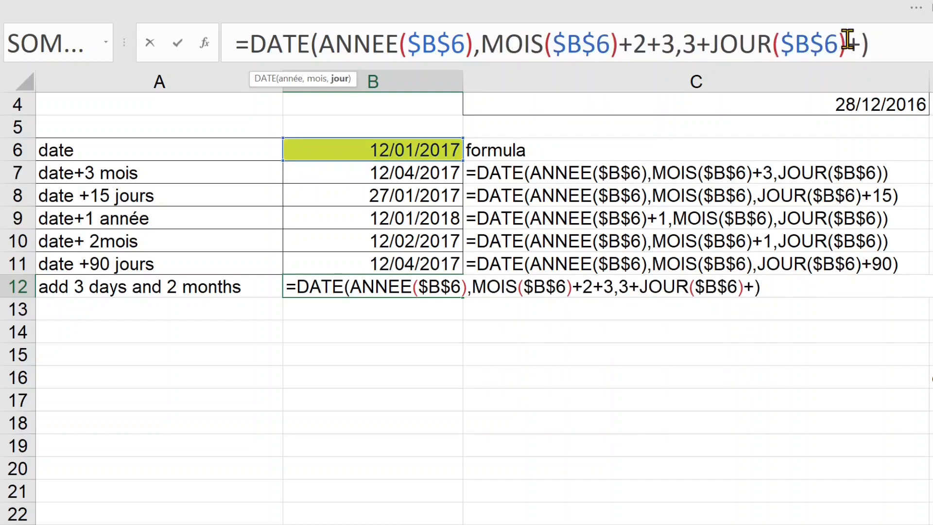
type("3")
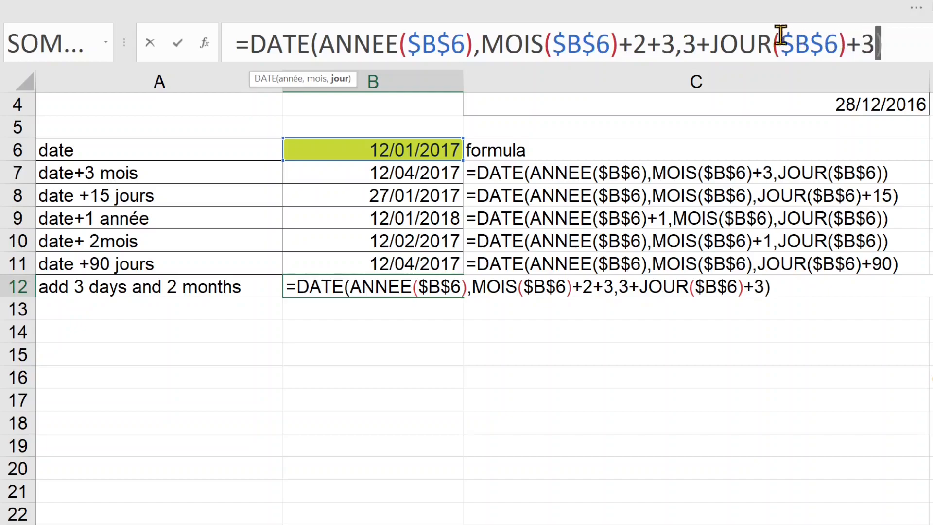
left_click(713, 43)
key("BackSpace")
key("BackSpace")
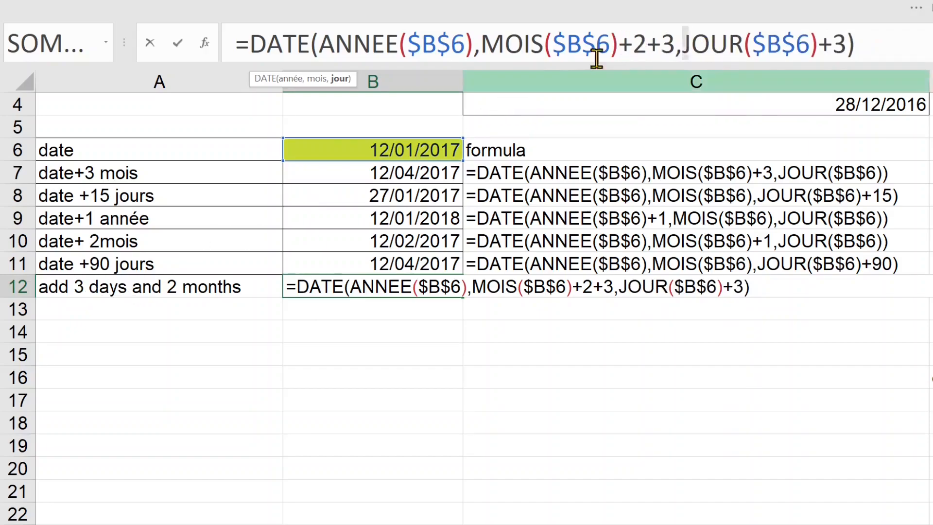
Reduce B12's month argument to MOIS($B$6)+2, check it against JOUR($B$6)+3, and commit the formula.
left_click(650, 43)
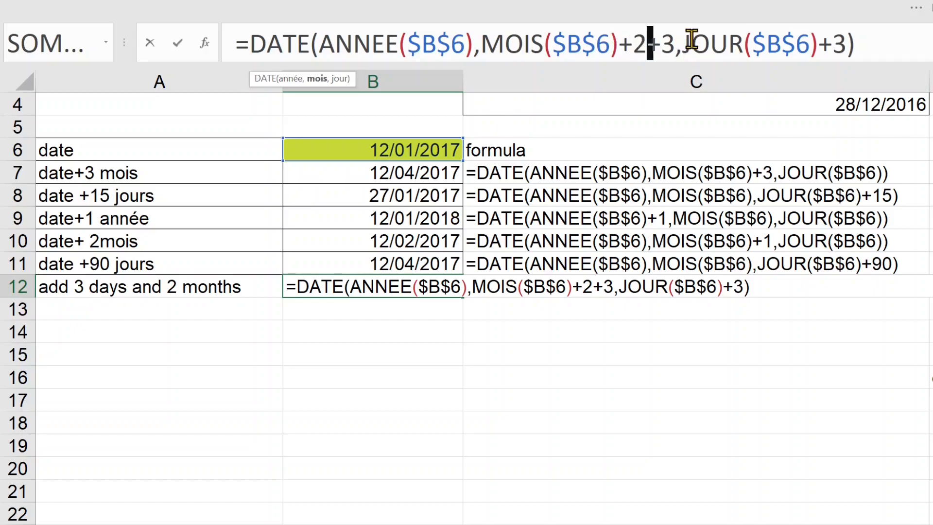
key("BackSpace")
key("BackSpace")
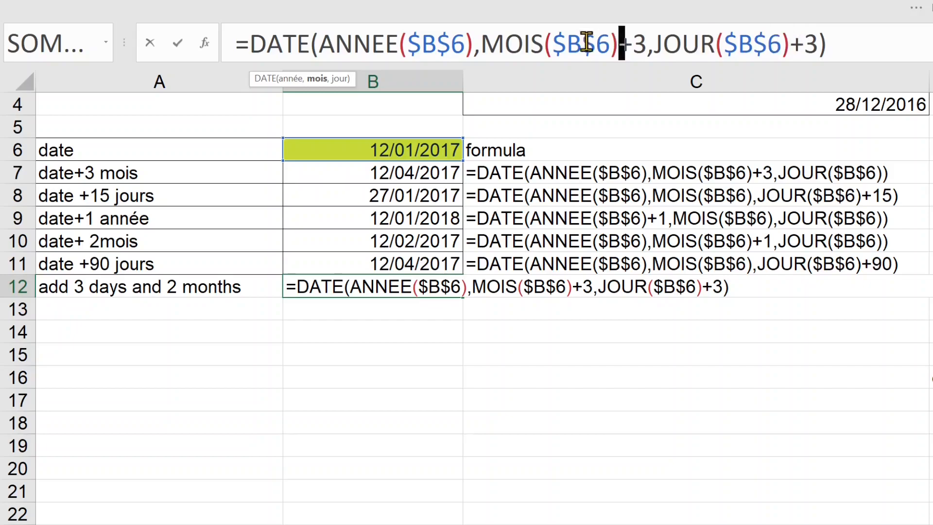
double_click(641, 39)
type("2")
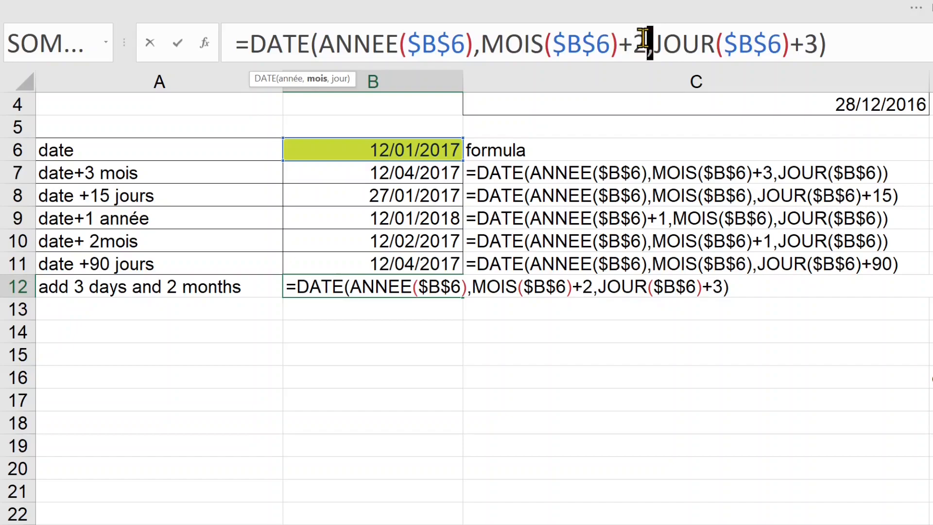
left_click_drag(642, 38, 481, 46)
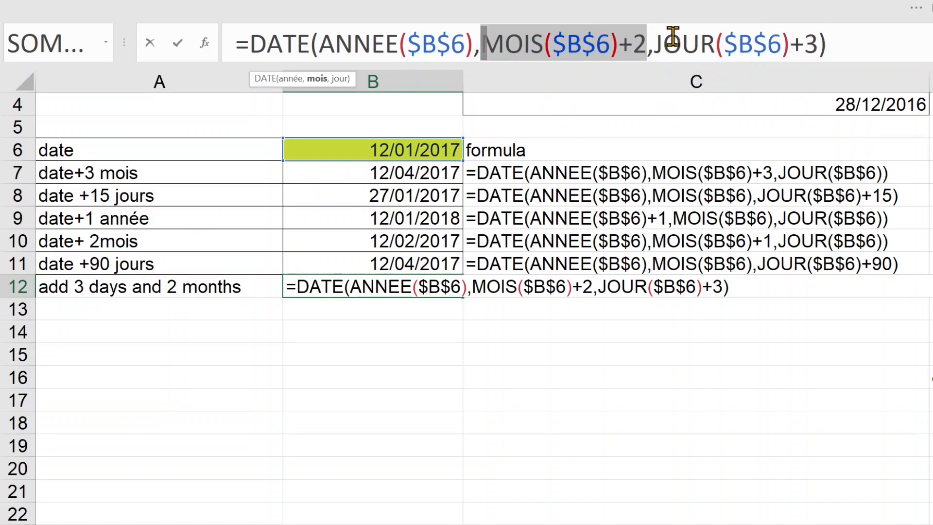
left_click_drag(654, 42, 819, 46)
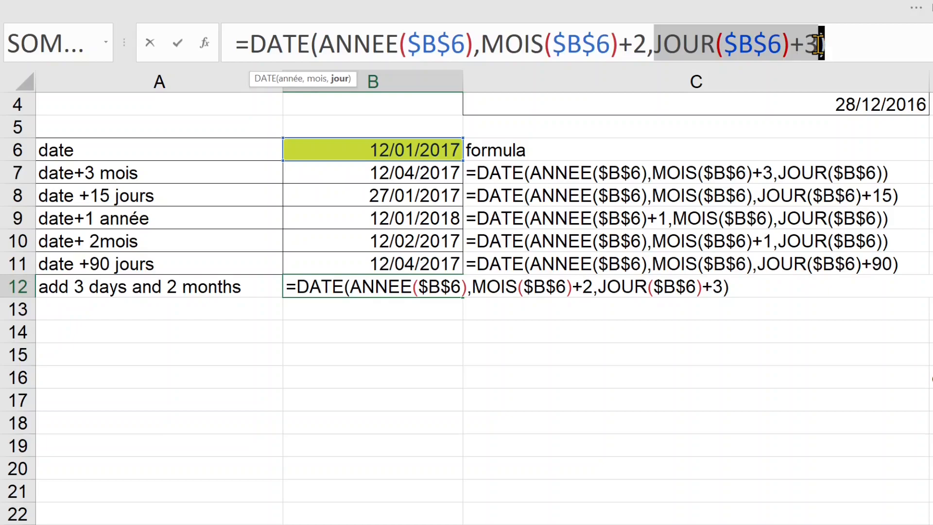
key("Return")
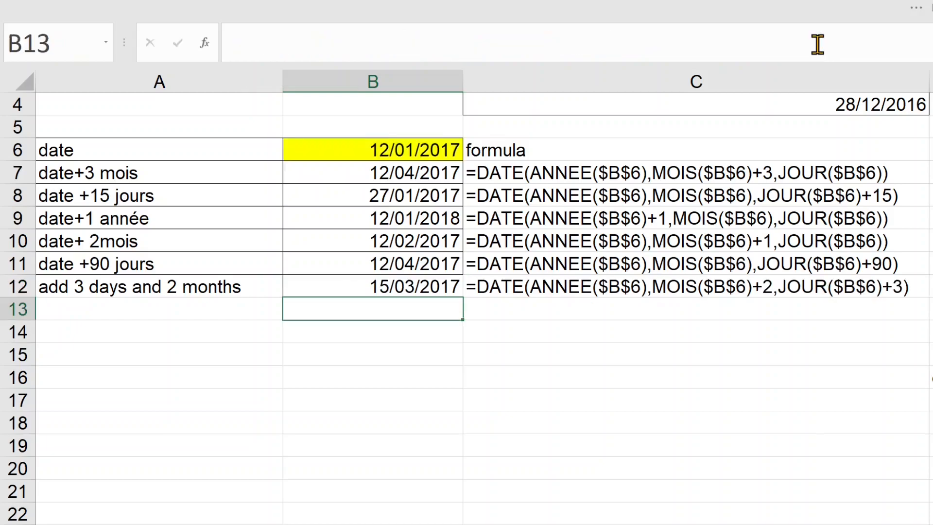
Compare the B12 result with the base date in B6, and enter the text label -20jours in A4.
left_click(412, 290)
left_click(346, 152)
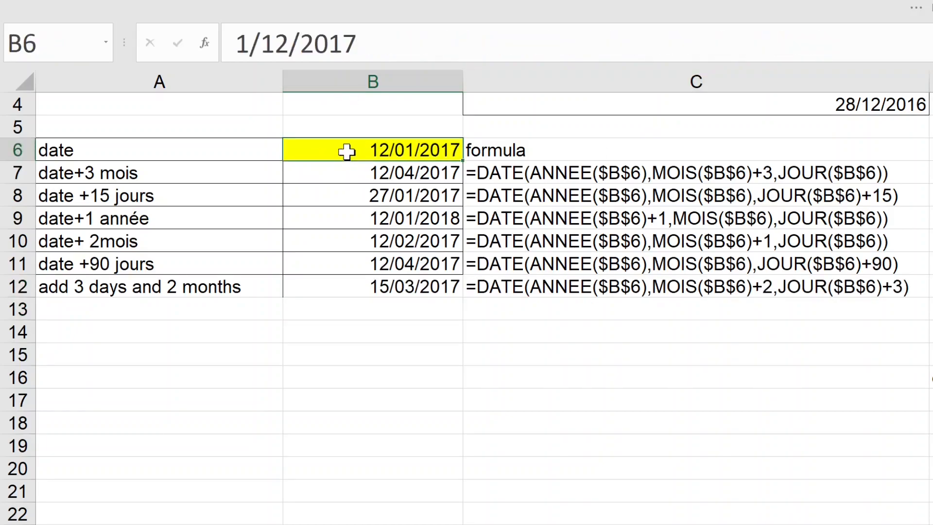
left_click(207, 108)
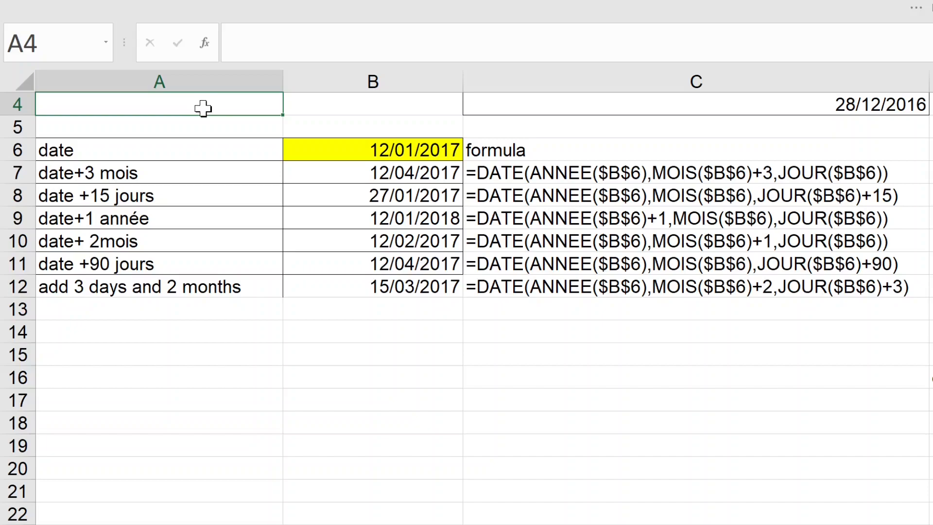
type("'-20jours")
key("Return")
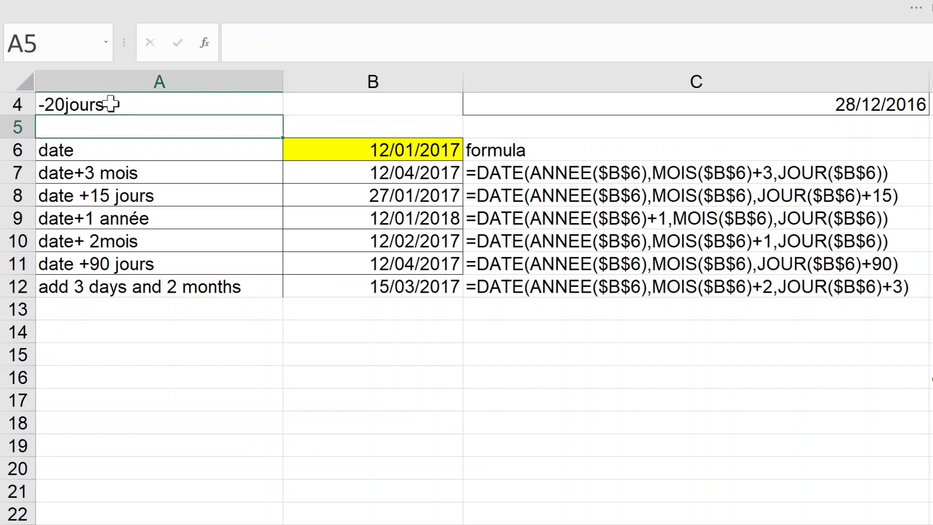
Enter the formula =B6-20 in B5 to subtract 20 days from the base date, and check it.
left_click(372, 153)
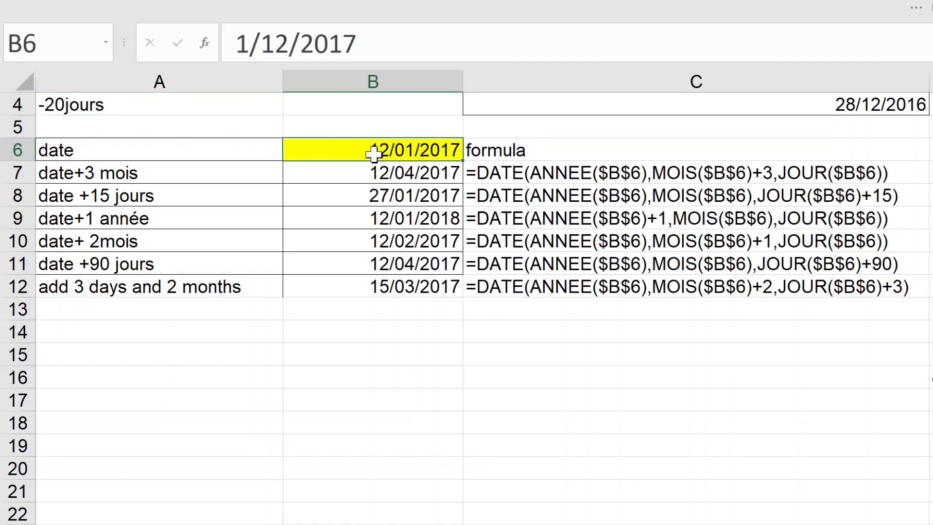
left_click(335, 126)
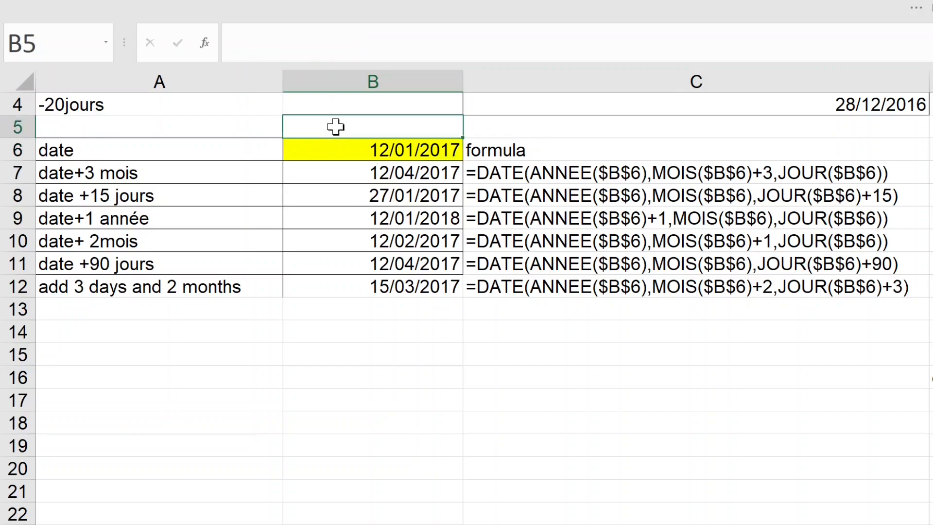
type("=")
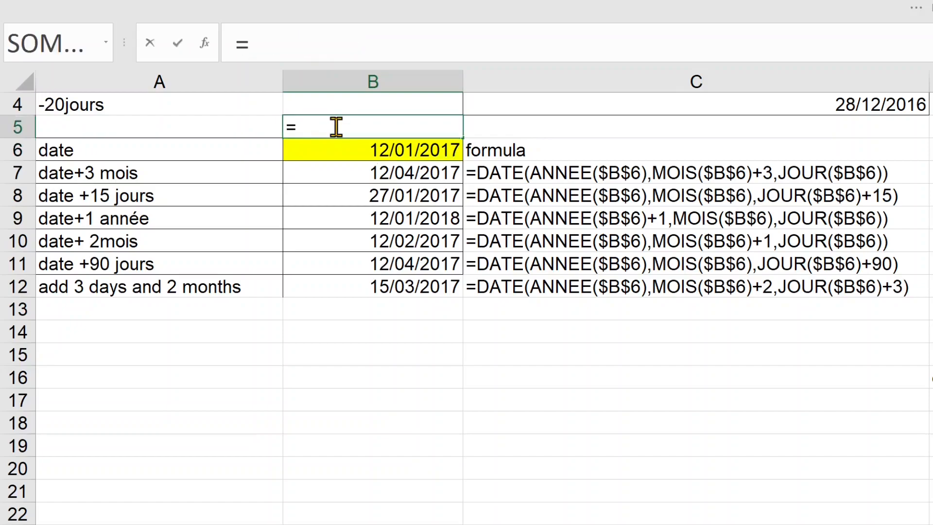
left_click(364, 150)
type("-")
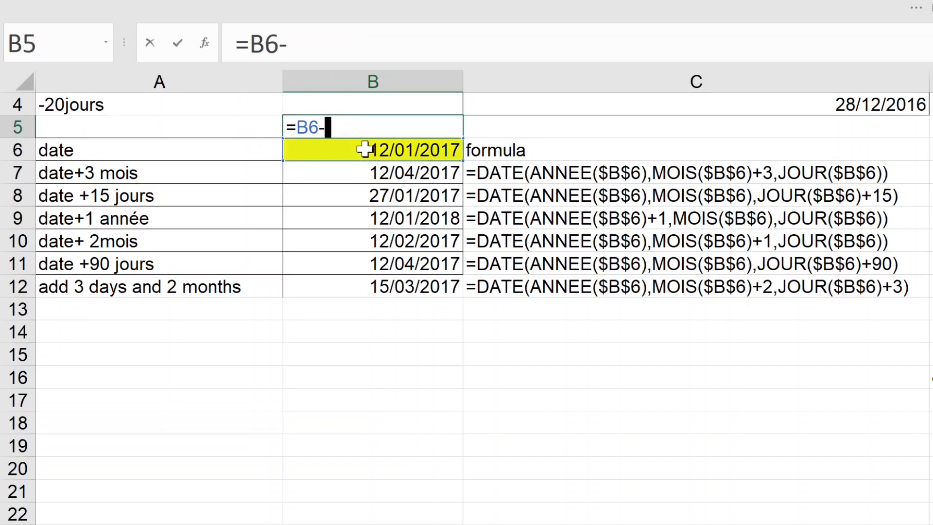
type("20")
key("Return")
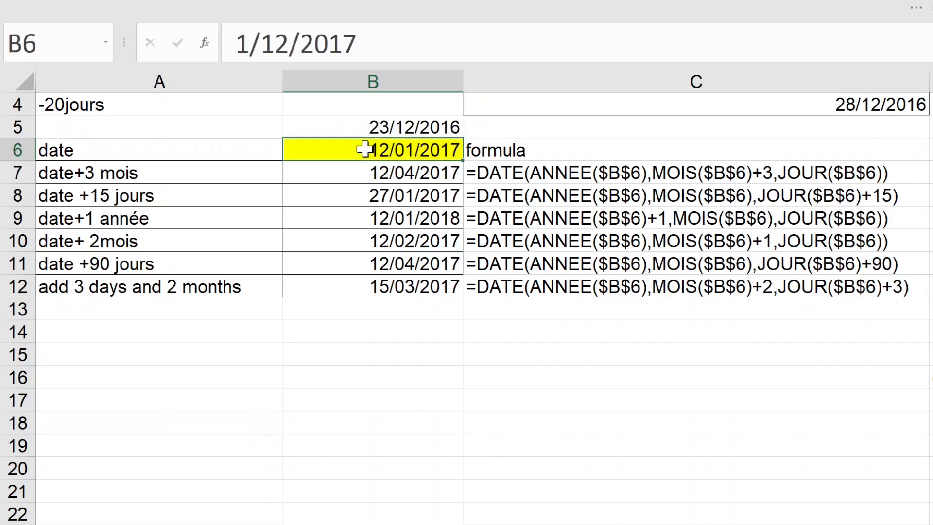
left_click(378, 128)
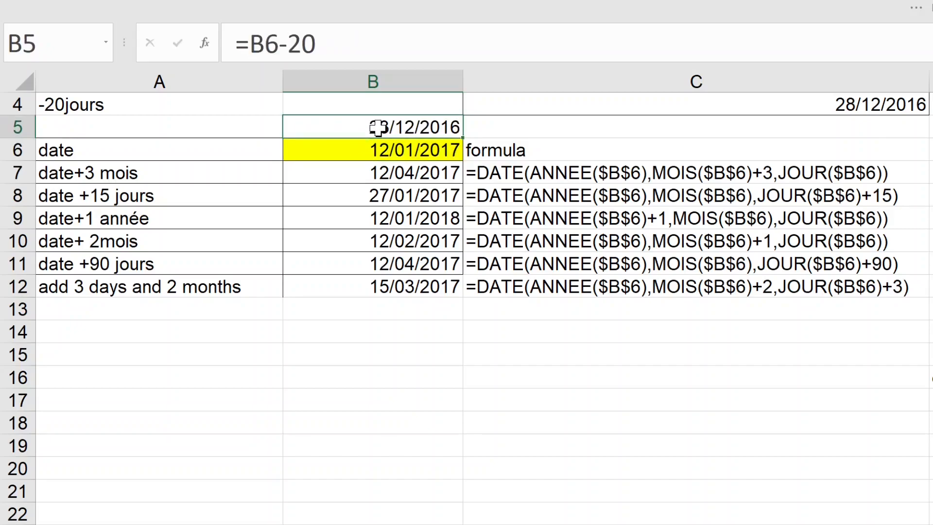
Change the label in A4 to -120jours and the formula in B5 to =B6-120.
left_click(104, 110)
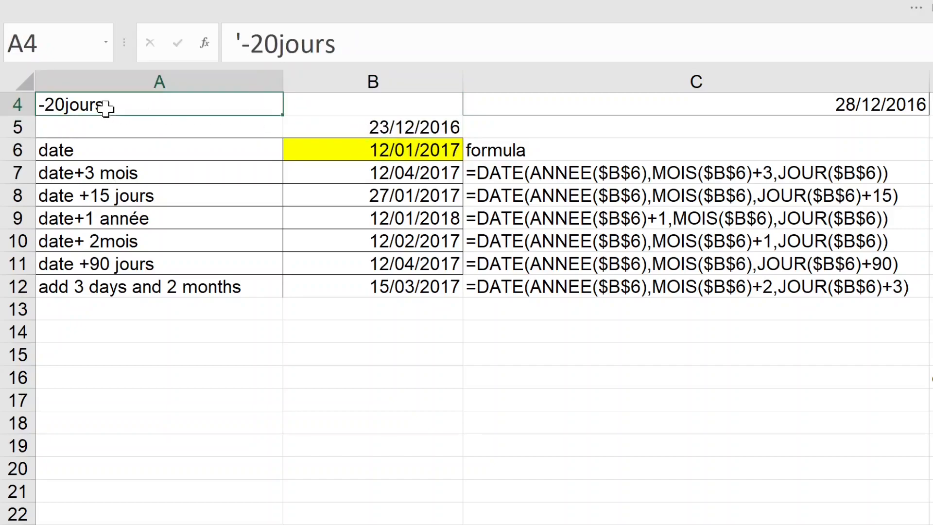
left_click(252, 43)
type("1")
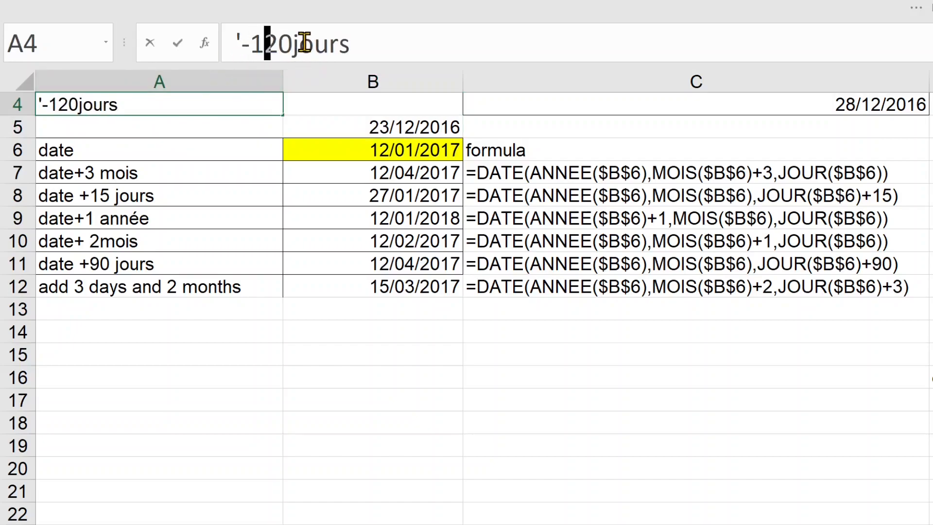
key("Return")
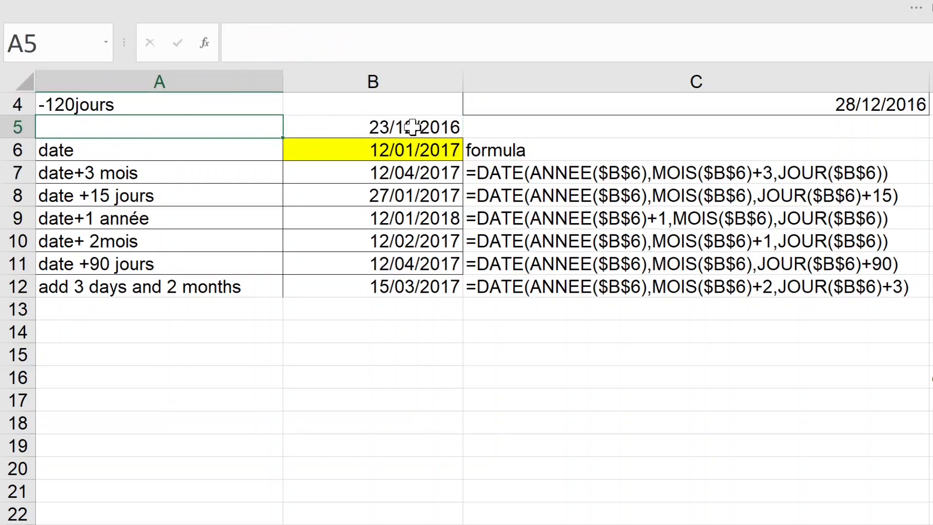
left_click(413, 127)
left_click(290, 42)
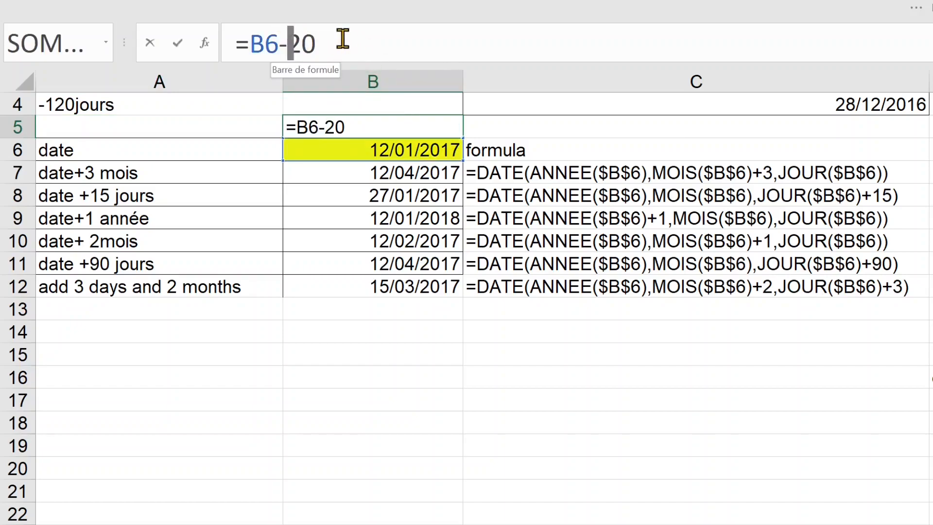
type("1")
key("Return")
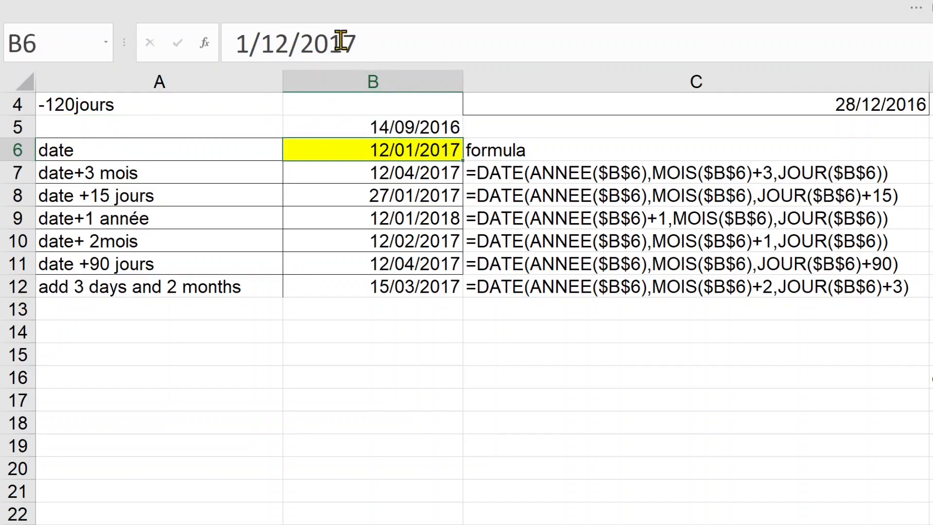
Change the label in A4 to -1 mois et 10jours.
left_click(133, 108)
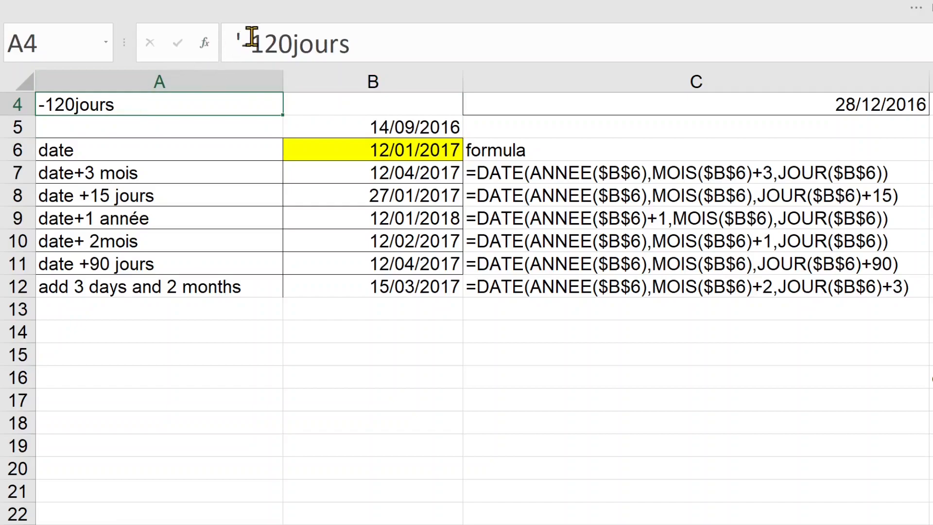
left_click(251, 39)
type("1 mois ")
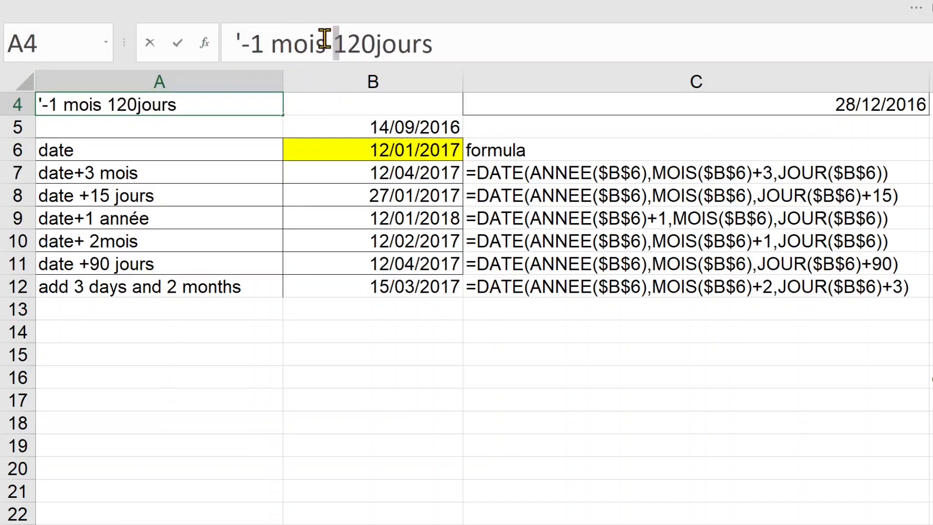
type("et ")
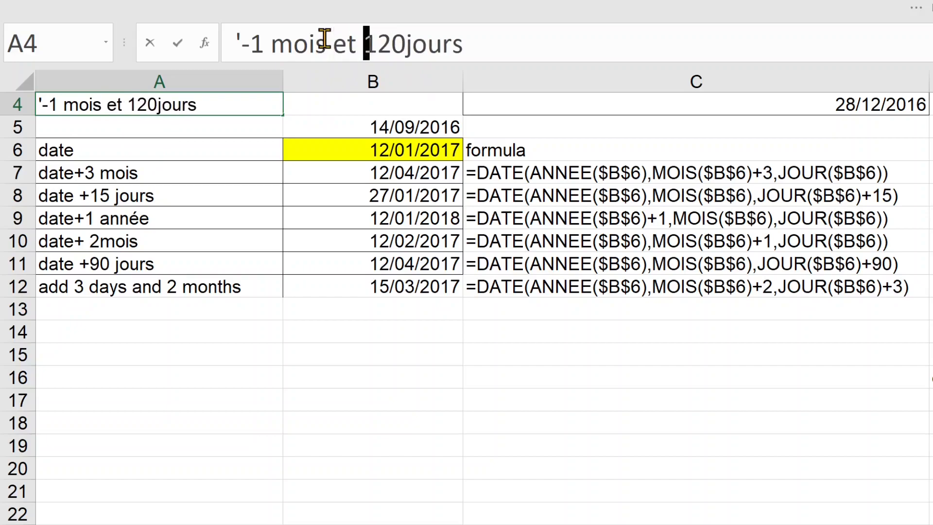
type("10")
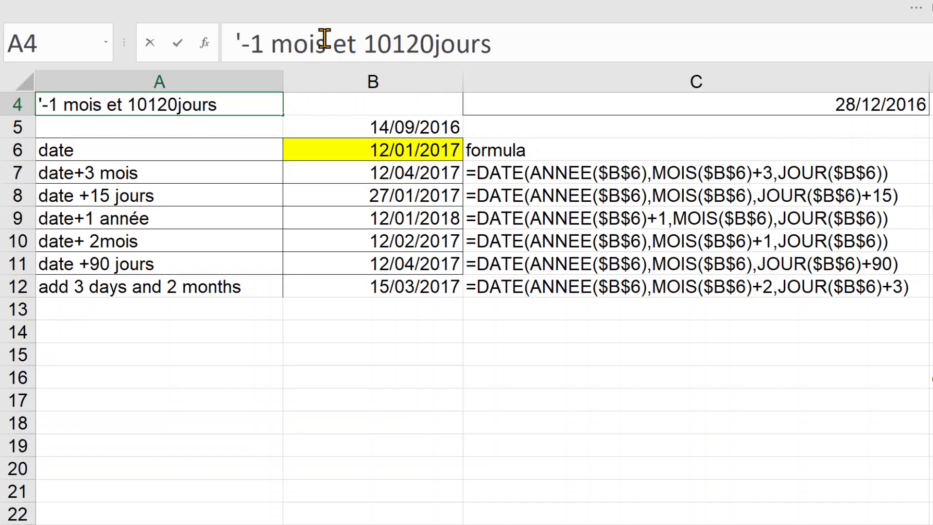
key("Delete")
key("Delete")
key("Delete")
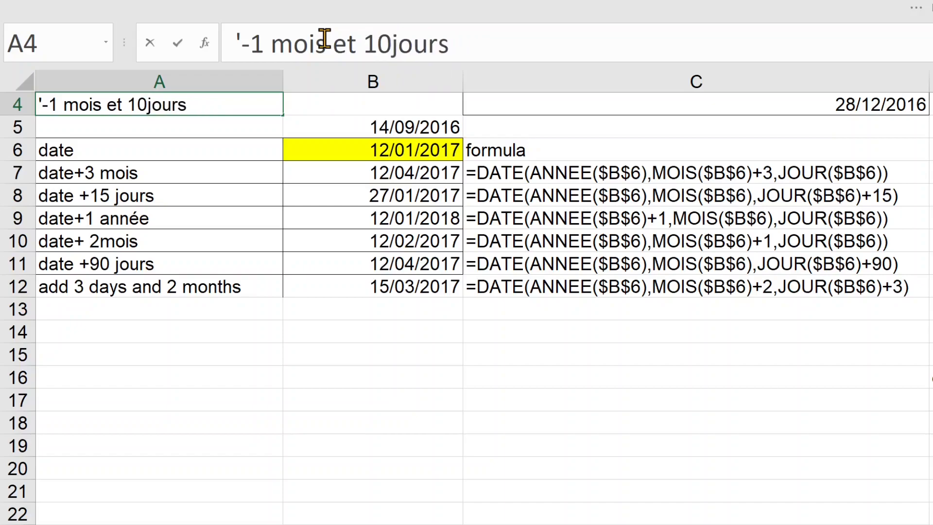
key("Return")
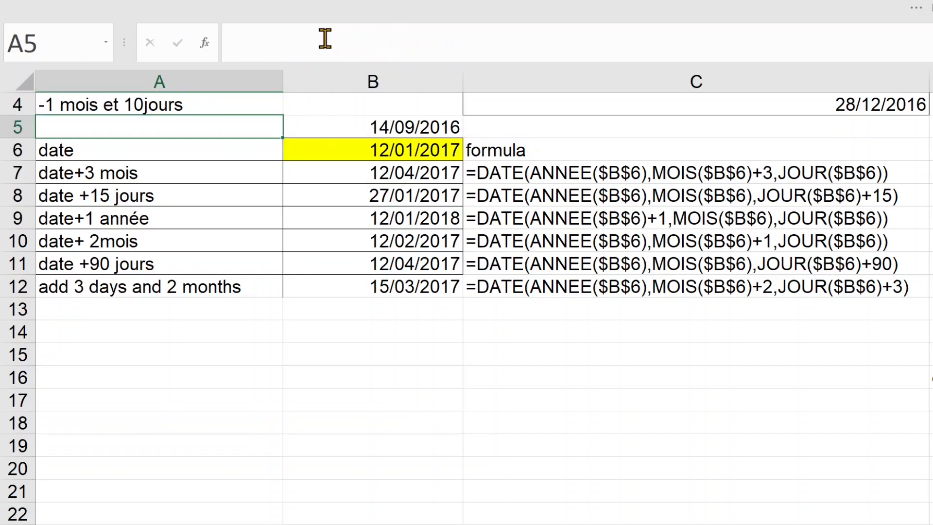
Copy the DATE formula text from B7 and paste it into B4.
left_click(395, 122)
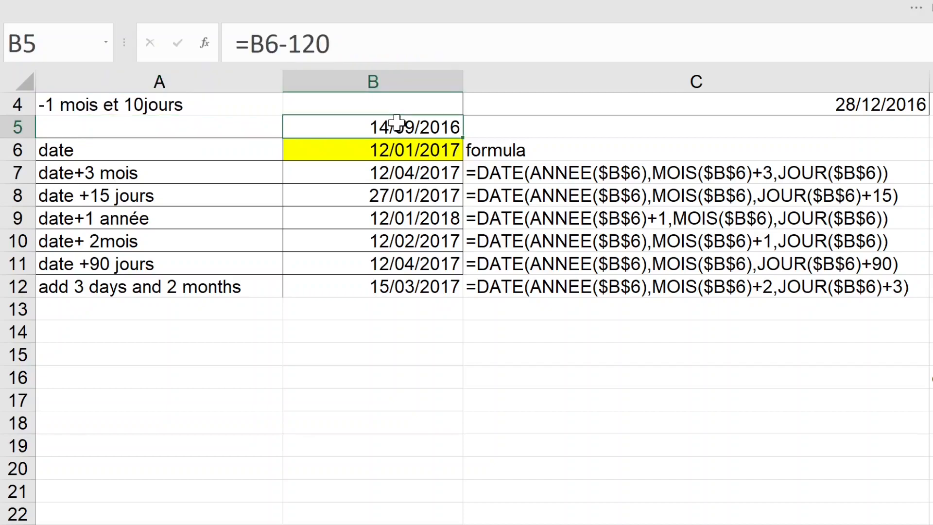
left_click(419, 171)
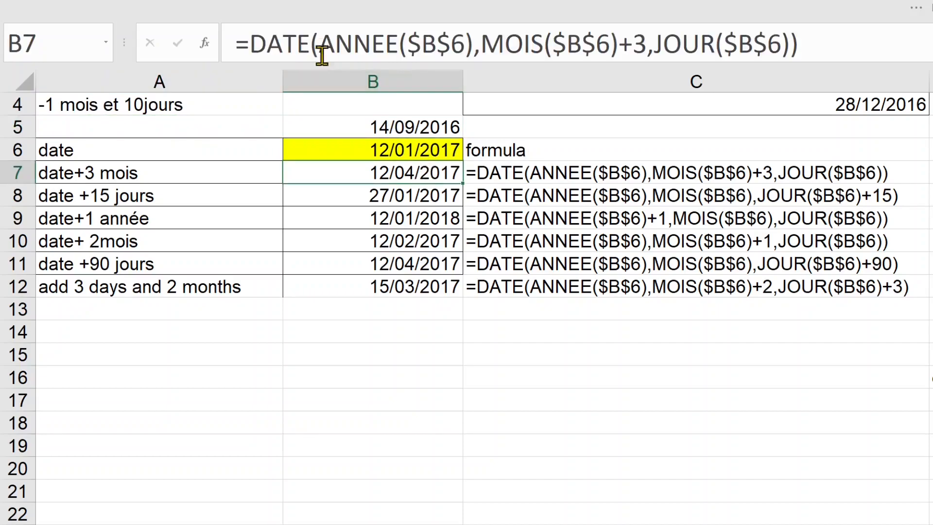
left_click(235, 42)
left_click_drag(235, 42, 826, 44)
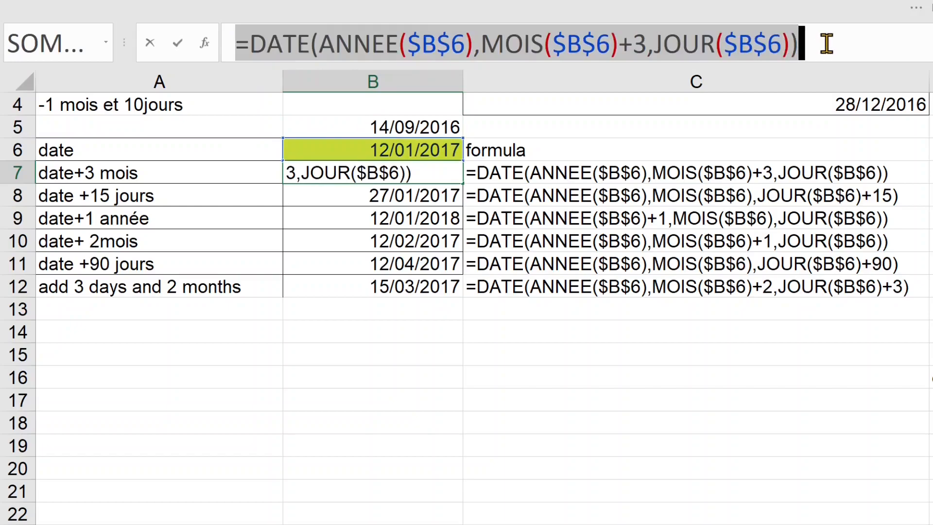
type("=")
left_click(418, 110)
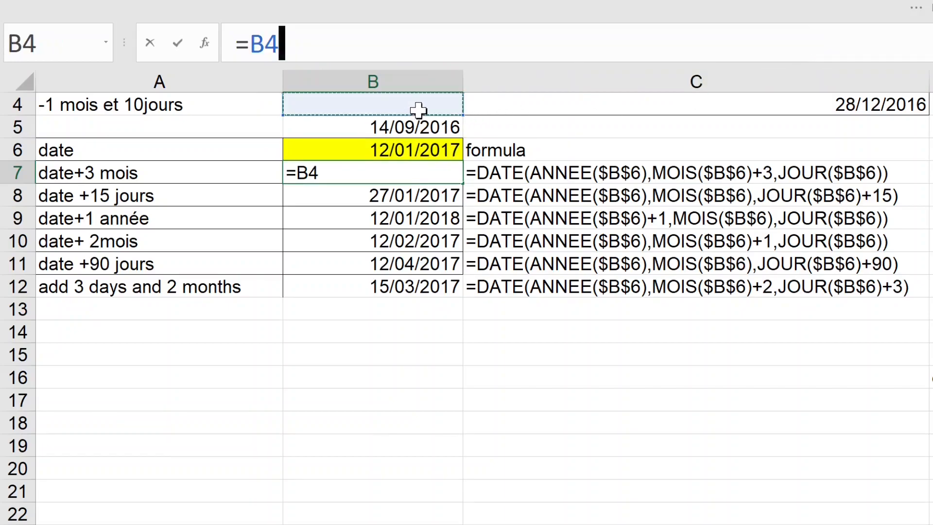
key("Escape")
left_click(412, 108)
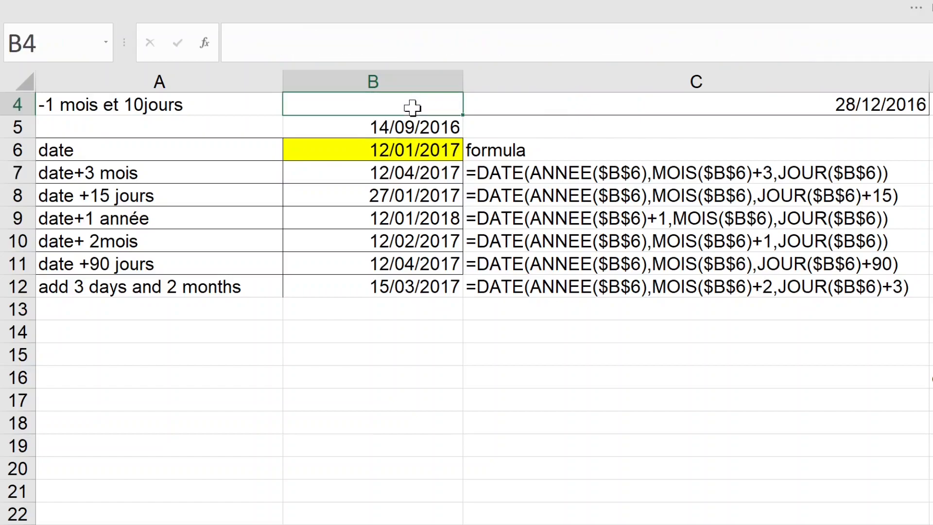
key("ctrl+v")
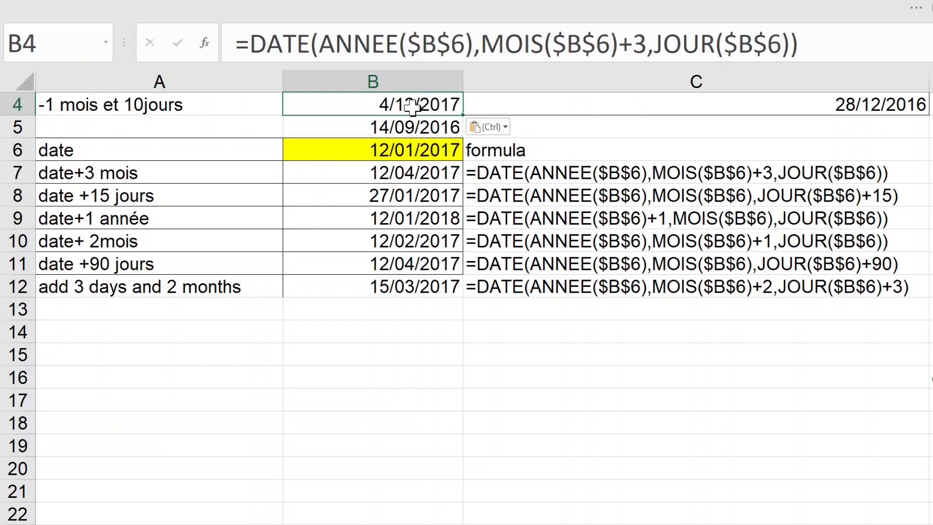
Edit B4's formula to =DATE(ANNEE($B$6),MOIS($B$6)-1,JOUR($B$6)-10) and check it.
double_click(412, 108)
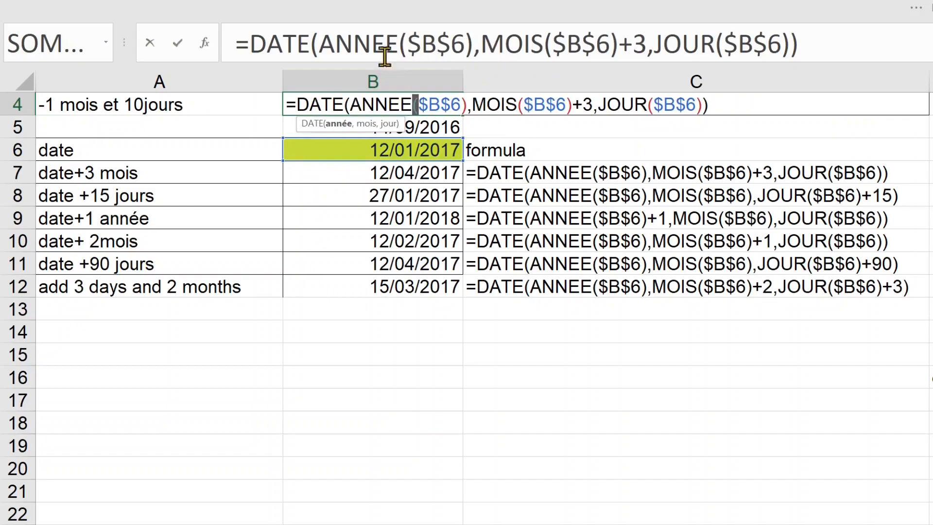
left_click(621, 44)
type("-1")
key("Delete")
key("Delete")
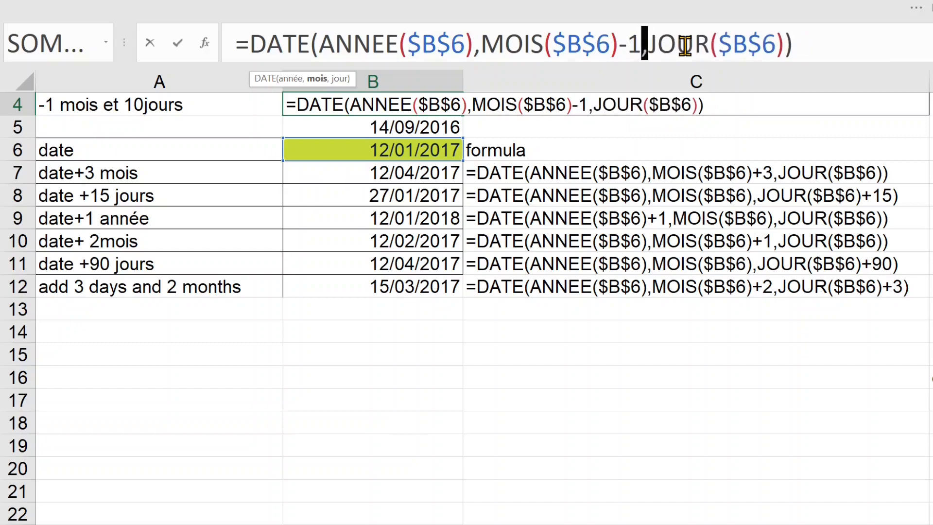
left_click(787, 43)
type("-10")
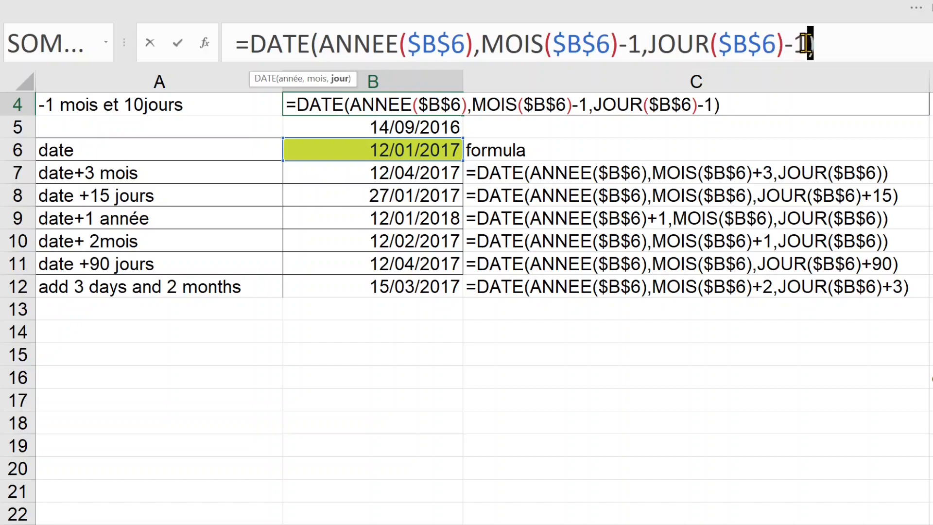
key("Return")
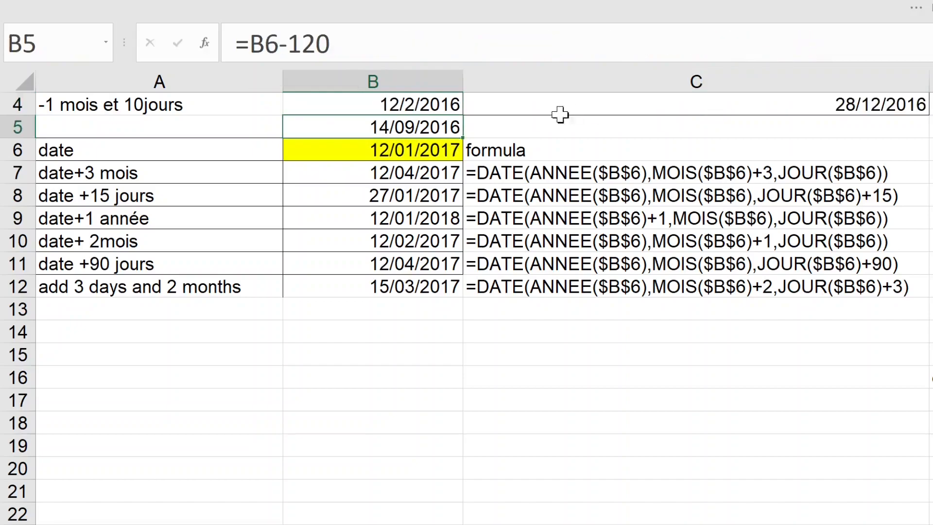
left_click(395, 104)
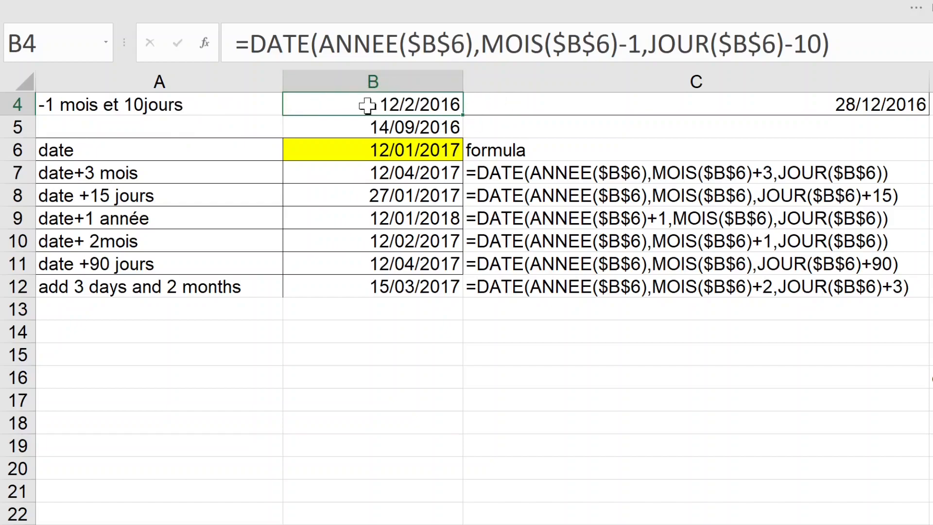
Clear the subtraction formula from B5 and review the DATE formula in B4.
left_click(396, 125)
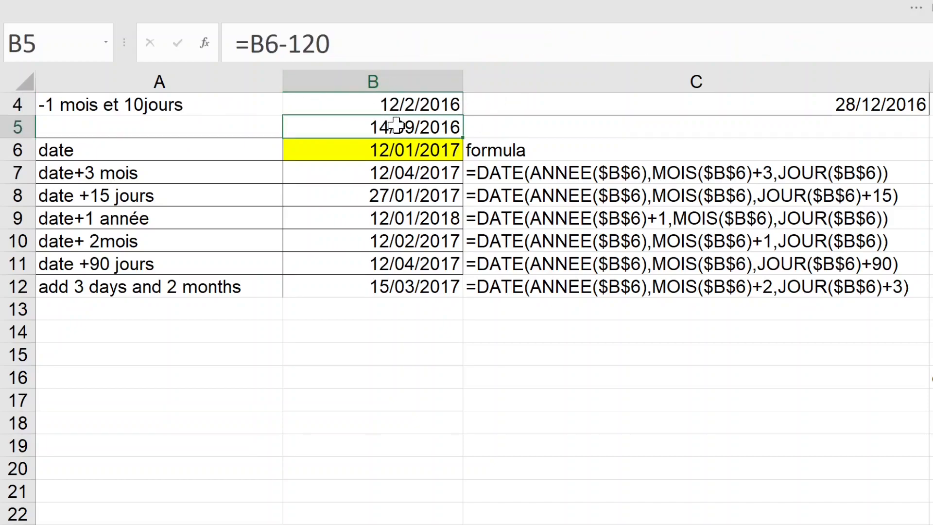
key("Delete")
left_click(375, 97)
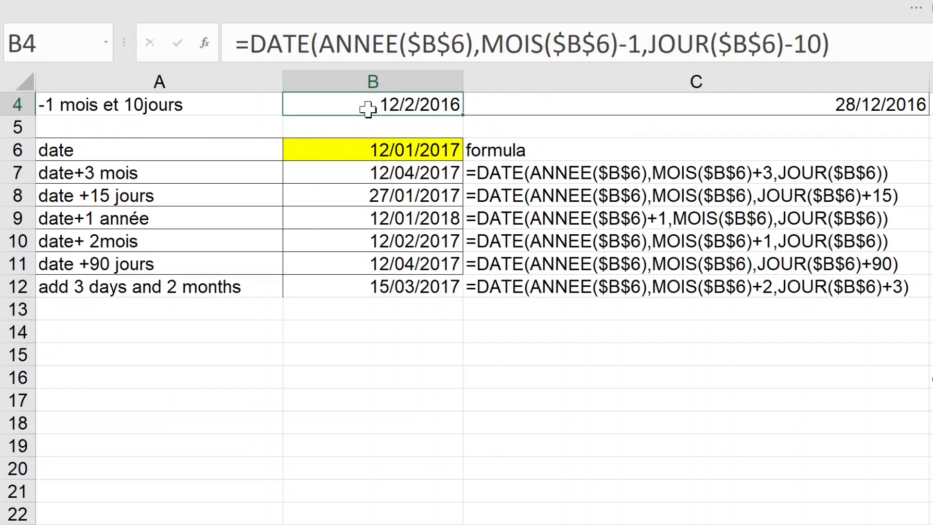
Change the label in A4 to -3mois.
left_click(187, 106)
left_click(267, 42)
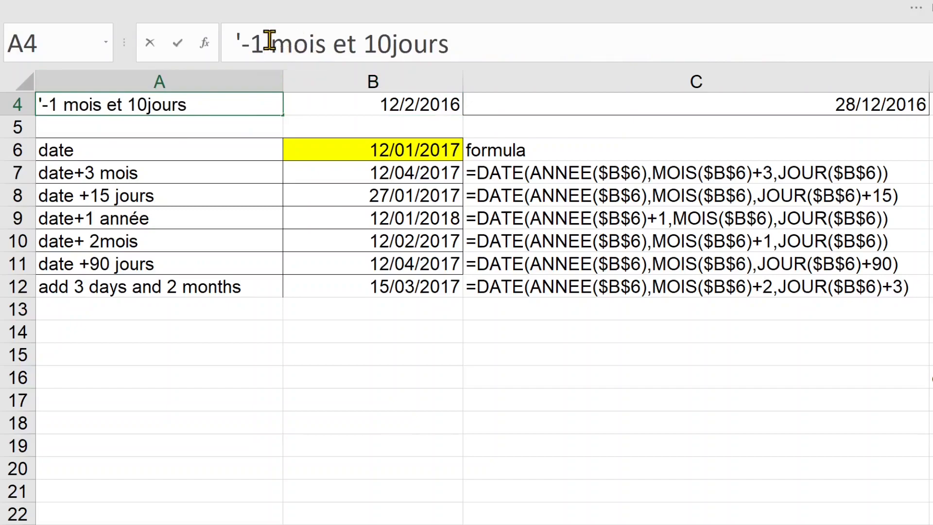
key("BackSpace")
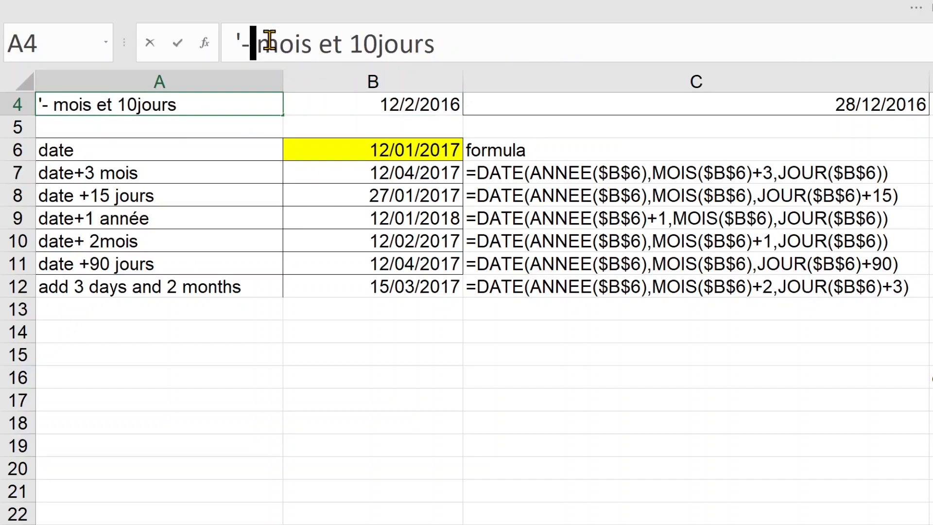
key("Delete")
key("Delete")
key("Delete")
key("Delete")
key("Delete")
key("Delete")
key("Delete")
key("Delete")
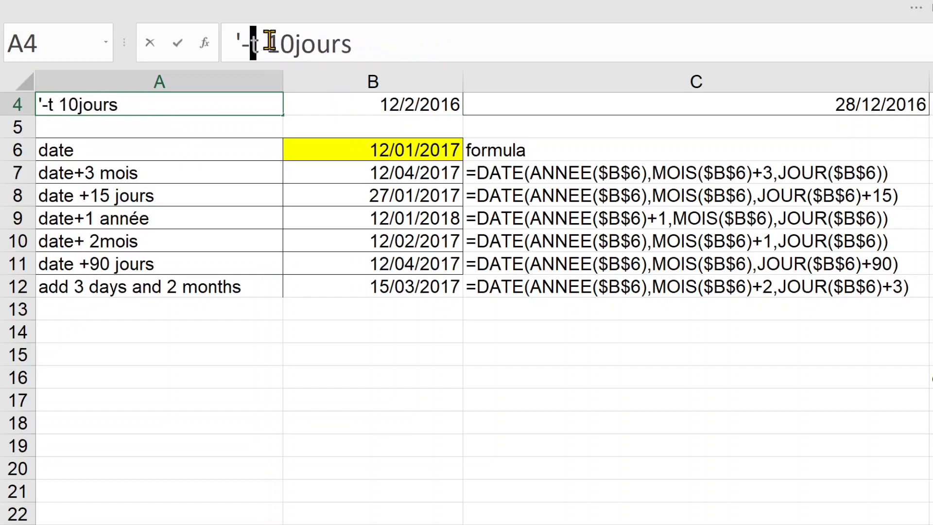
type("3")
key("Delete")
key("Delete")
key("Delete")
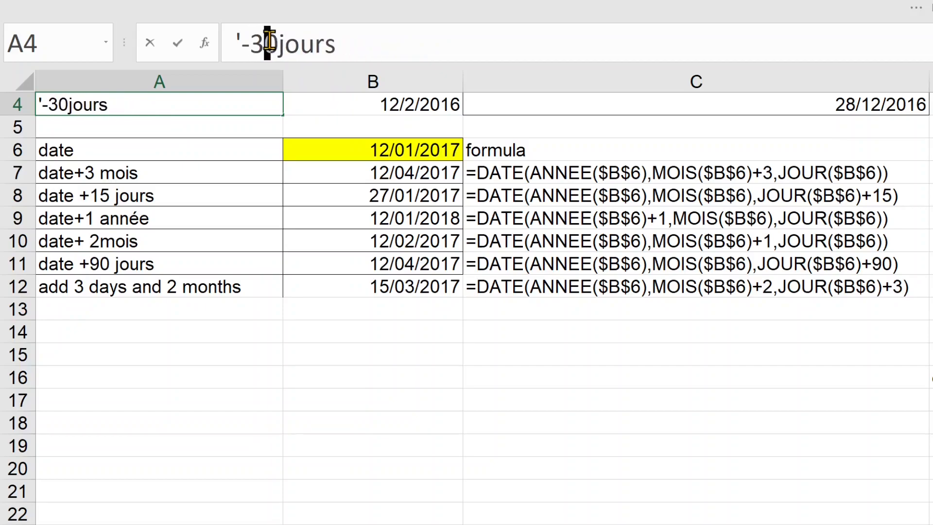
type("mois")
key("Delete")
key("Delete")
key("Delete")
key("Delete")
key("Delete")
key("Return")
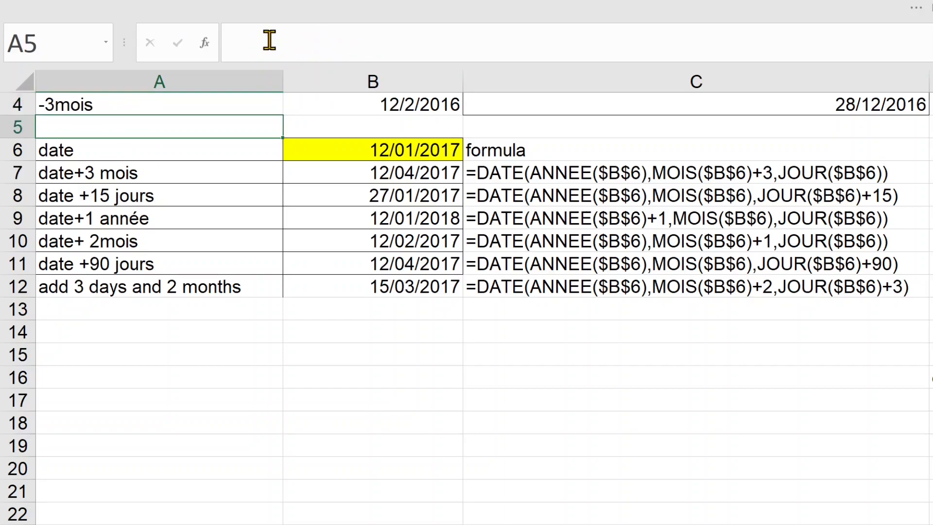
Change the month argument of B4's DATE formula to MOIS($B$6)-3.
left_click(375, 102)
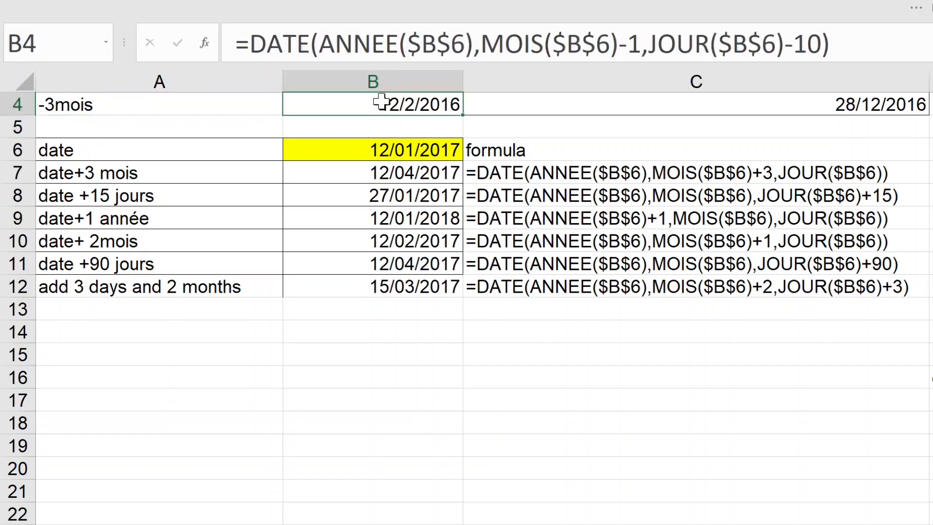
left_click(509, 39)
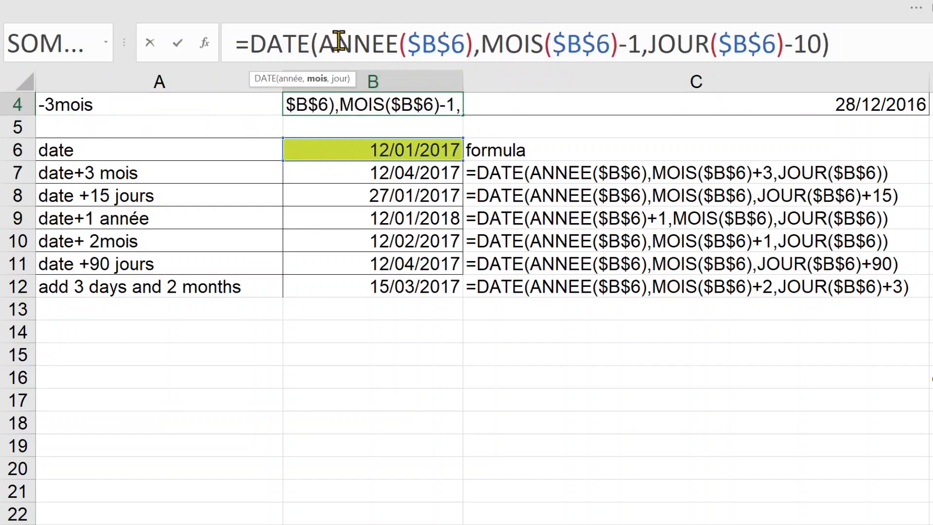
left_click(634, 44)
key("BackSpace")
type("3")
Remove the 10-day subtraction from B4's day argument so it is only JOUR($B$6), and commit the formula.
left_click(786, 43)
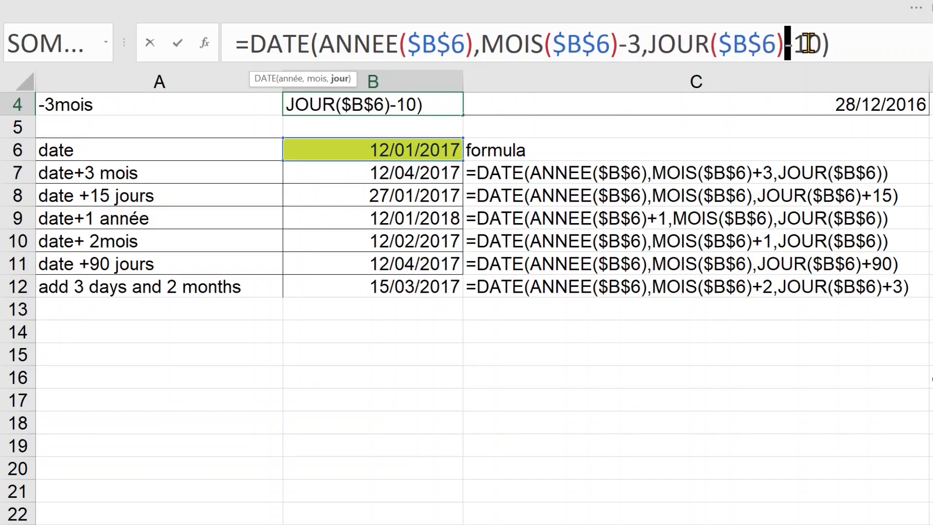
key("Delete")
key("Delete")
key("Delete")
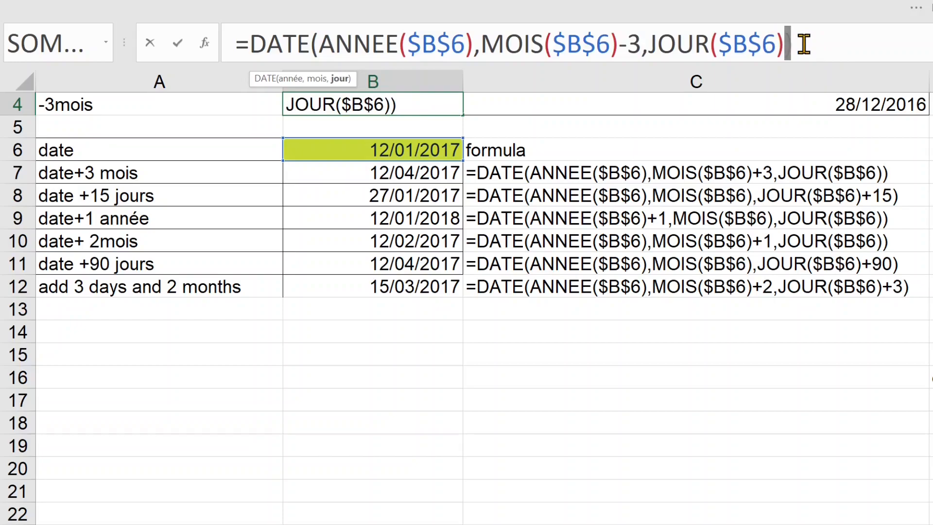
left_click_drag(784, 43, 650, 44)
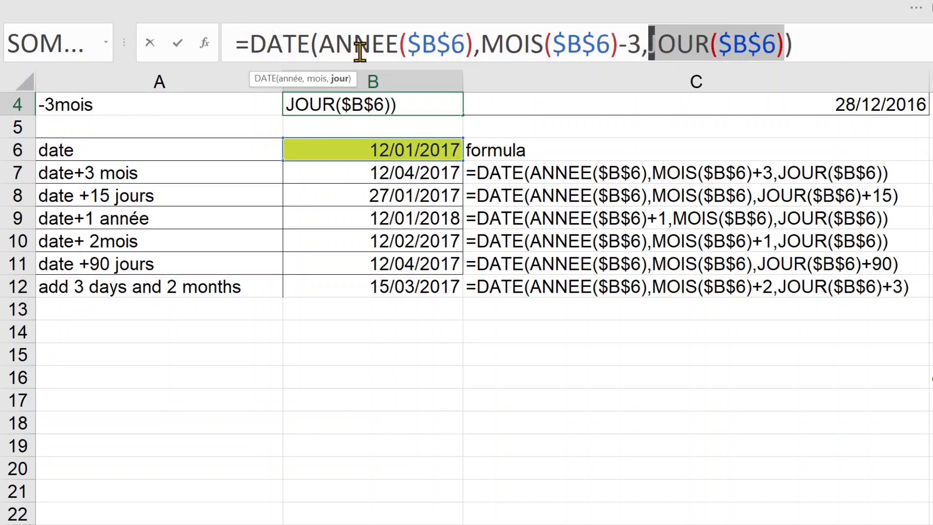
key("Return")
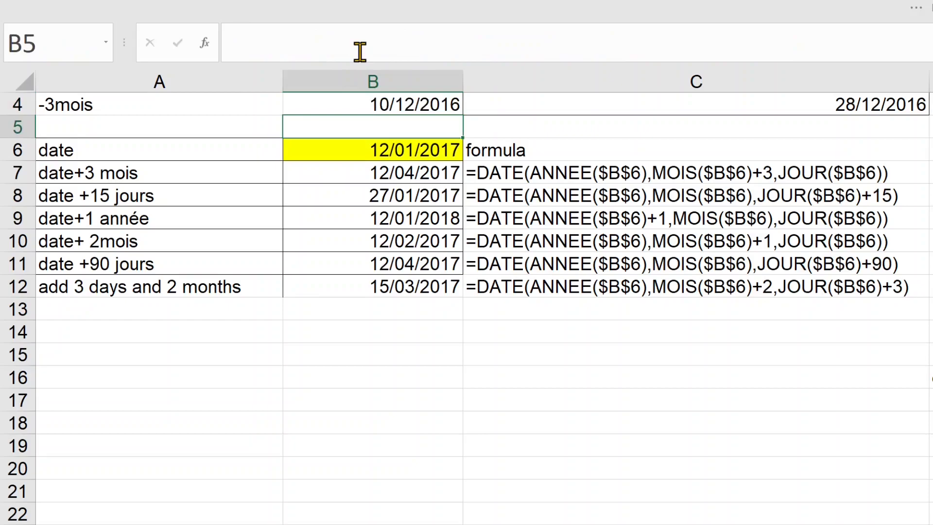
Compare the resulting date in B4 with the base date in B6.
left_click(407, 103)
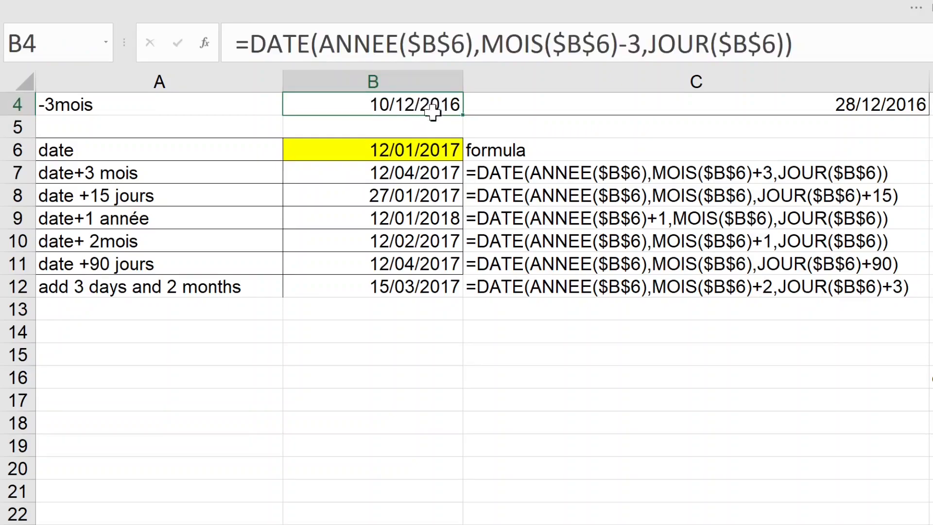
left_click(409, 152)
left_click(408, 99)
left_click(406, 145)
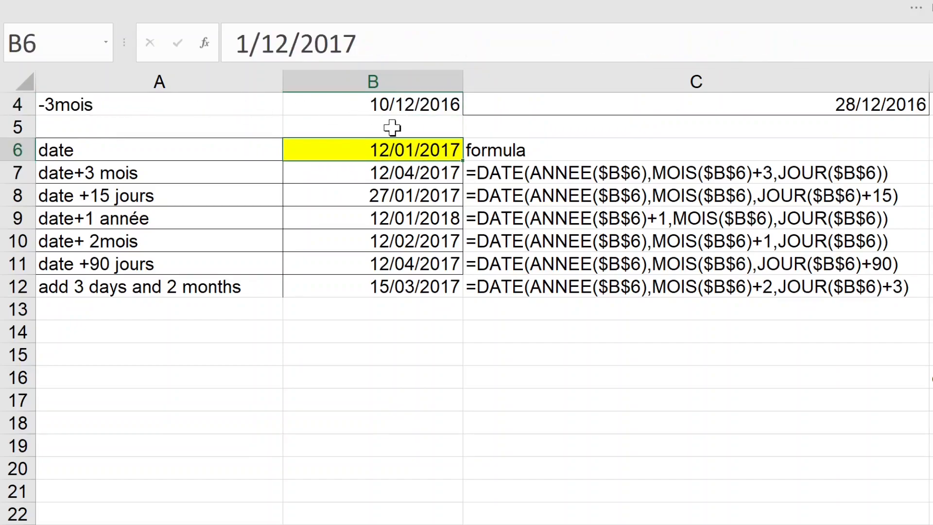
left_click(392, 127)
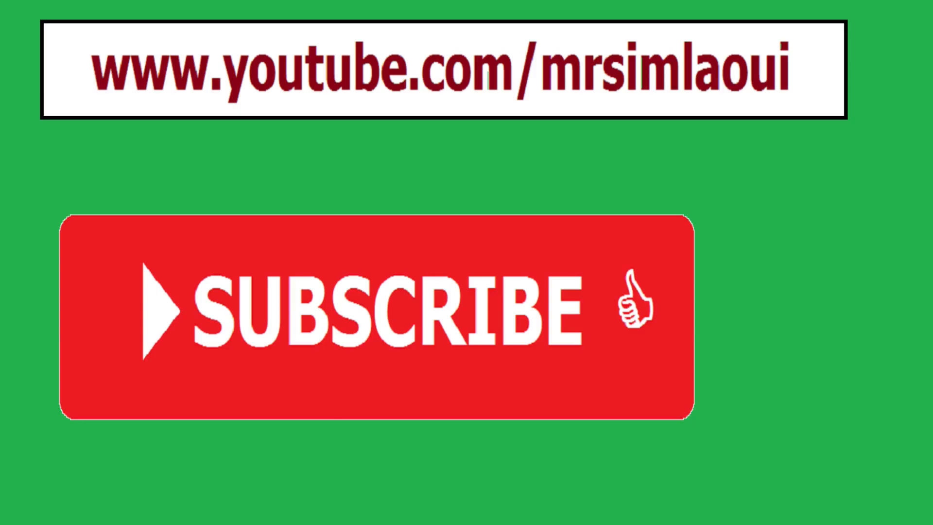